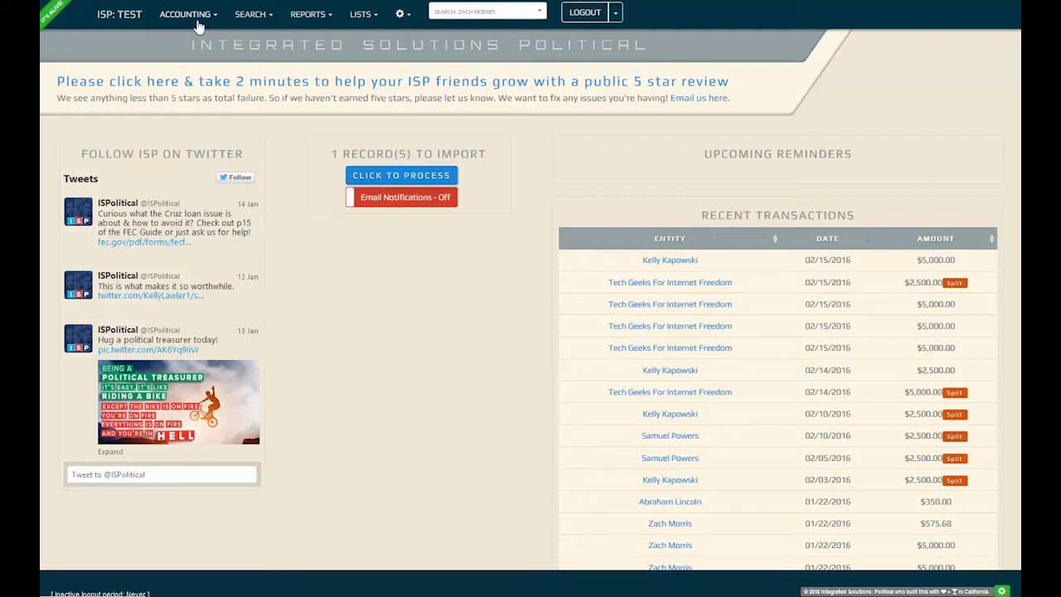
# - Go to the Accounting Register and start a new blank transaction with Add Transaction
pyautogui.click(199, 25)
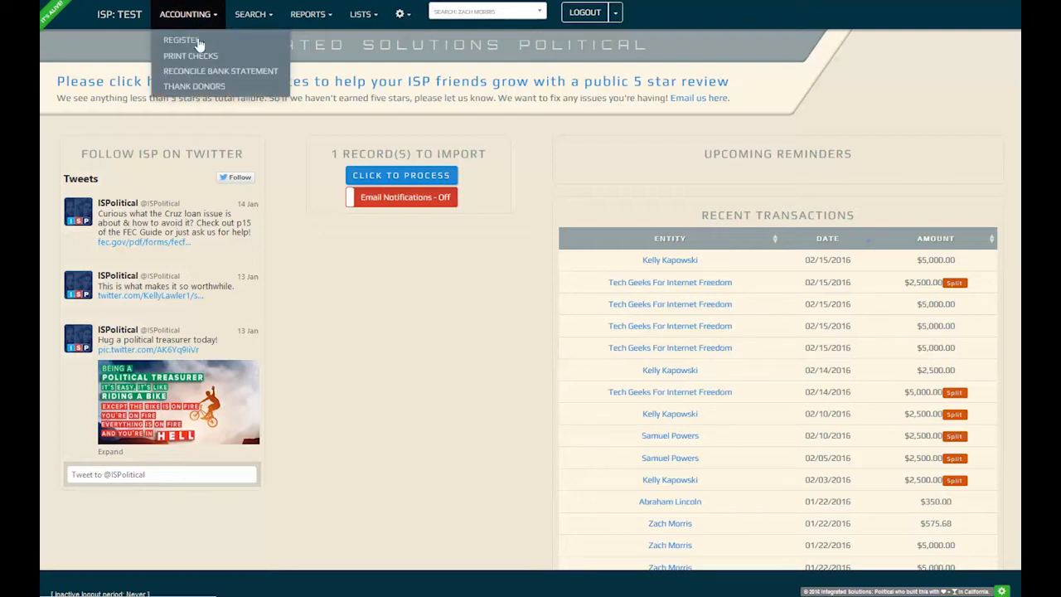
pyautogui.click(189, 41)
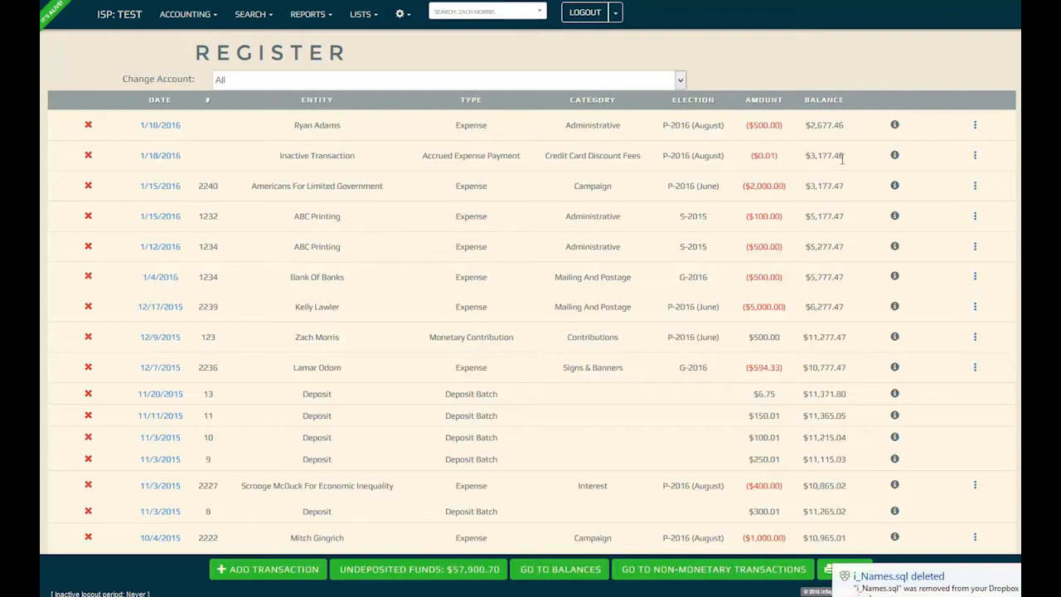
pyautogui.click(976, 276)
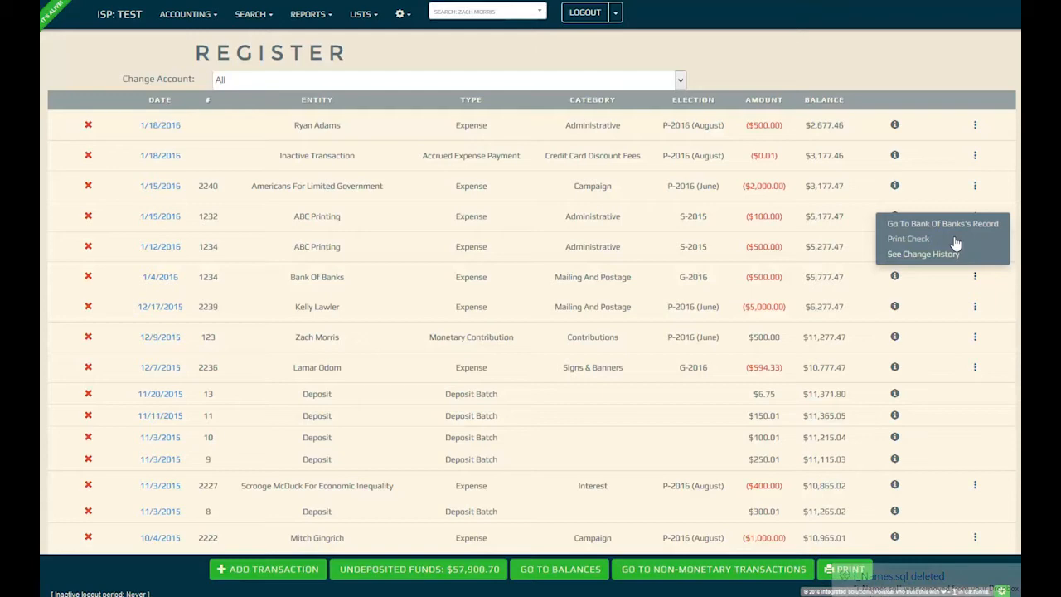
pyautogui.click(312, 571)
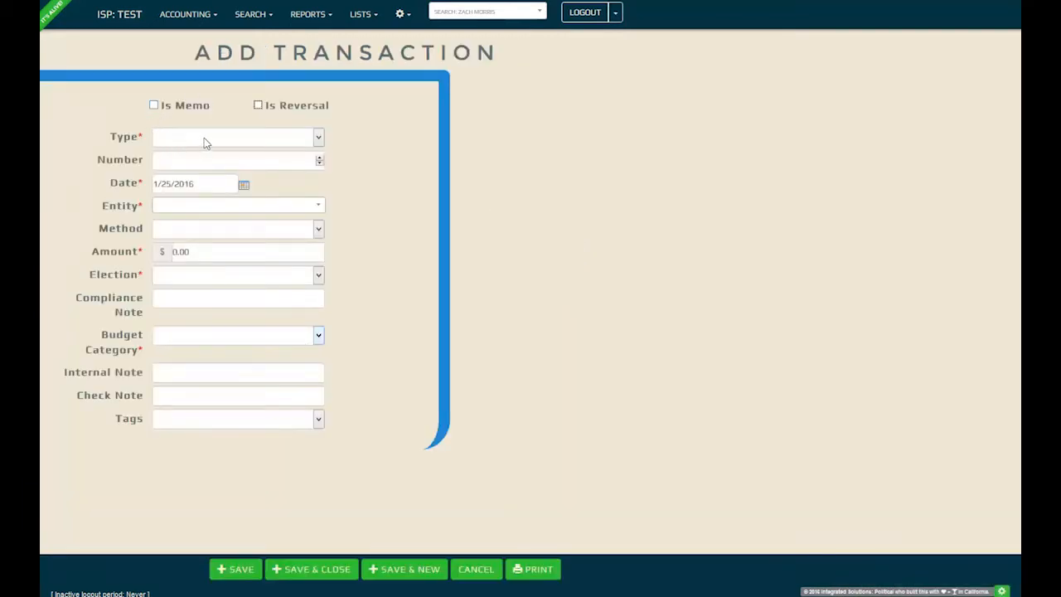
# - Set the new transaction's type to Monetary Contribution
pyautogui.click(206, 143)
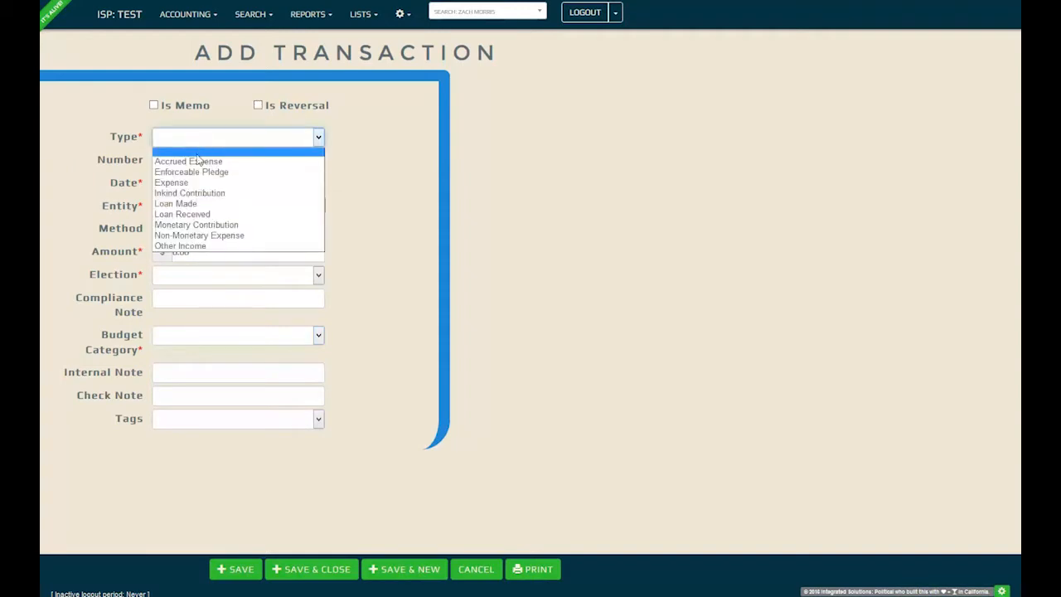
pyautogui.click(210, 227)
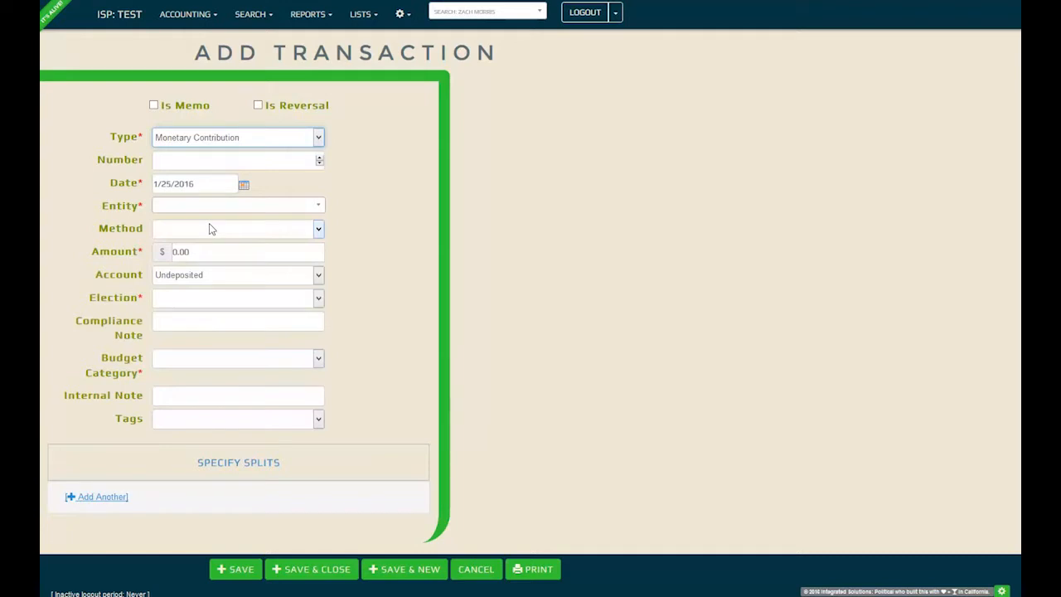
# - Search for the donor and select them as the contribution's entity
pyautogui.press('Tab')
pyautogui.press('Tab')
pyautogui.press('Tab')
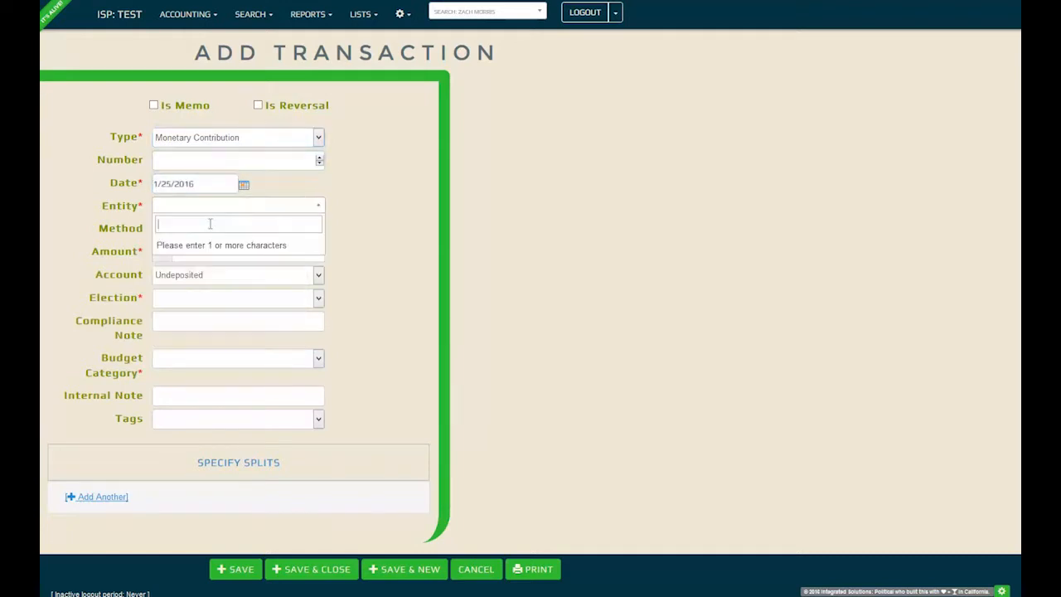
pyautogui.write('zach')
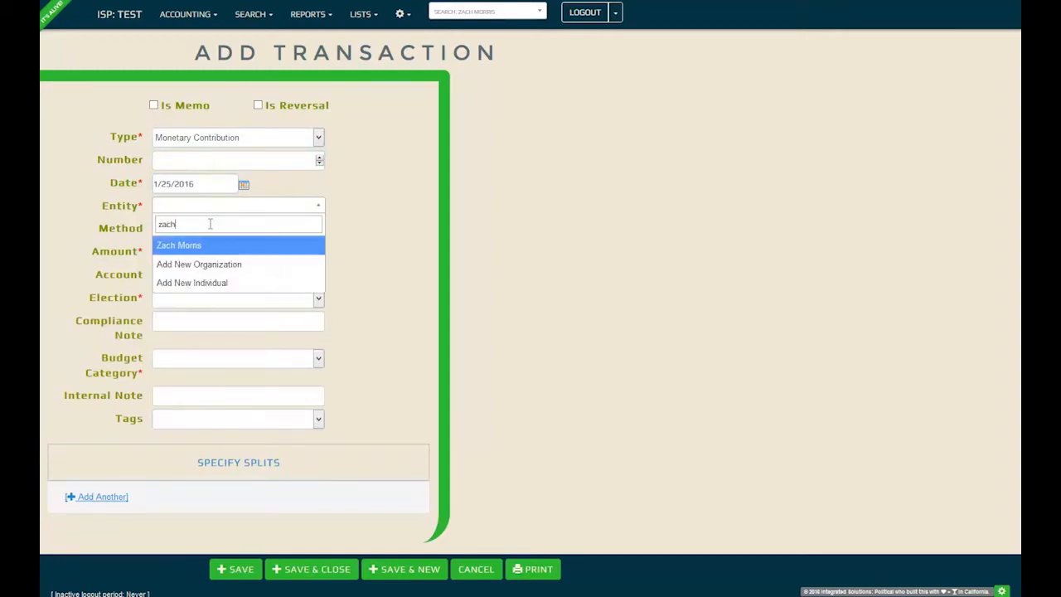
pyautogui.press('Return')
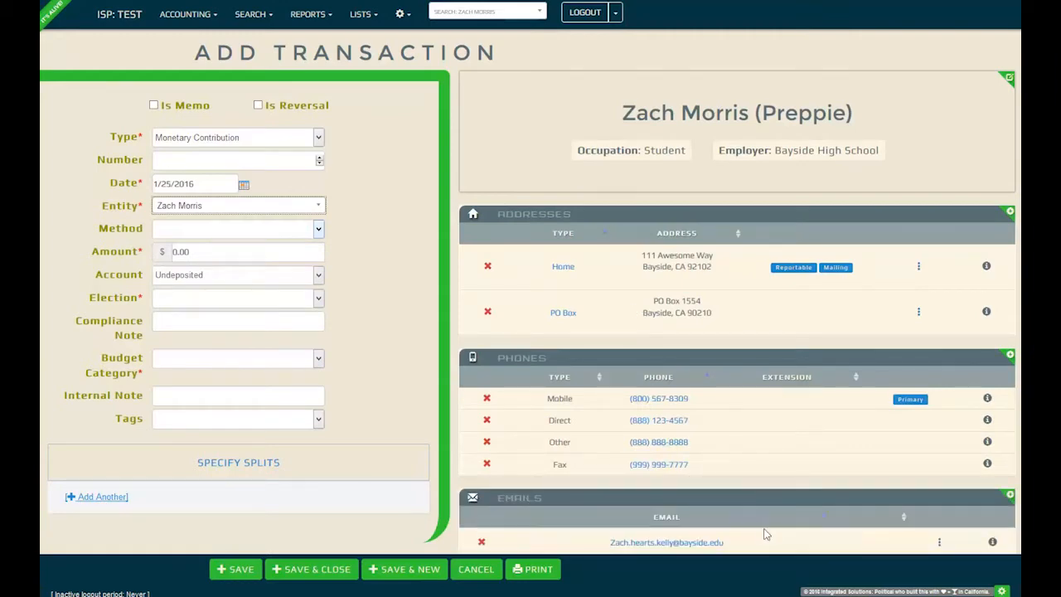
pyautogui.scroll(-3, 763, 443)
pyautogui.scroll(-1, 764, 444)
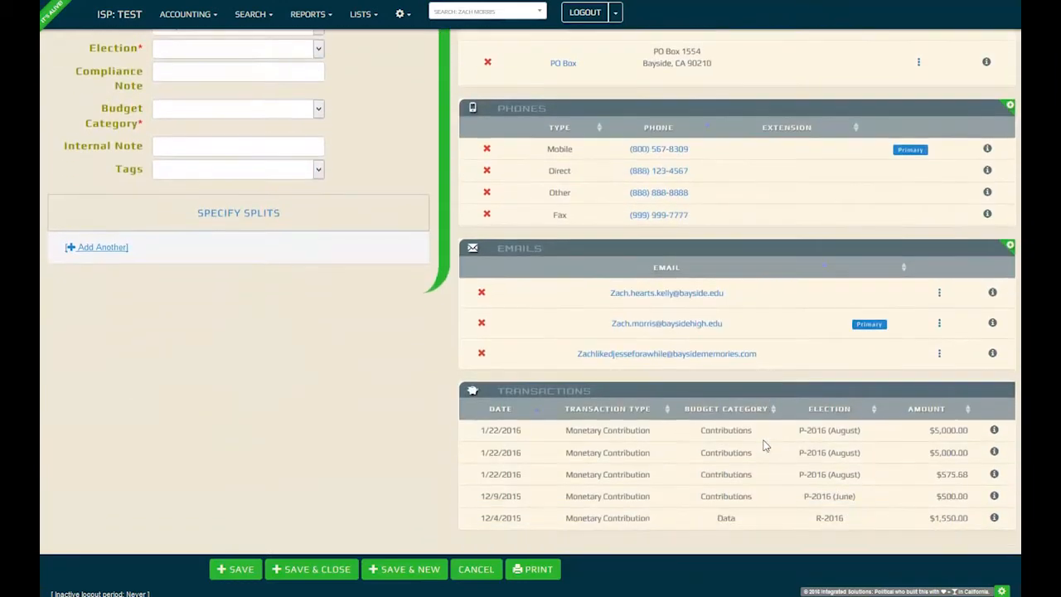
pyautogui.scroll(5, 765, 446)
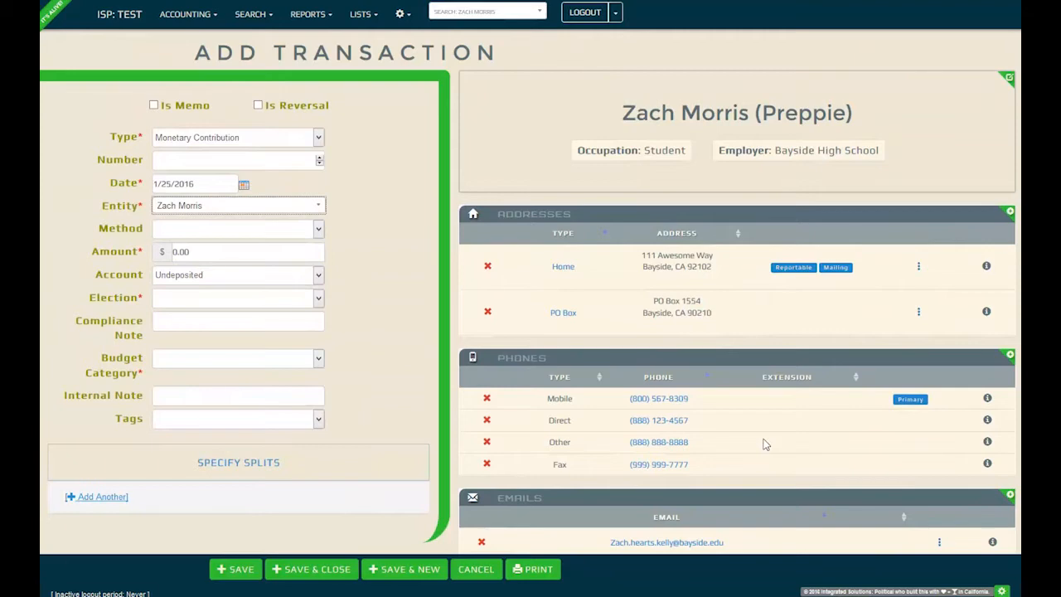
# - Set method Check, amount 540.98, election P-2016 (June) and budget category Contributions
pyautogui.press('Tab')
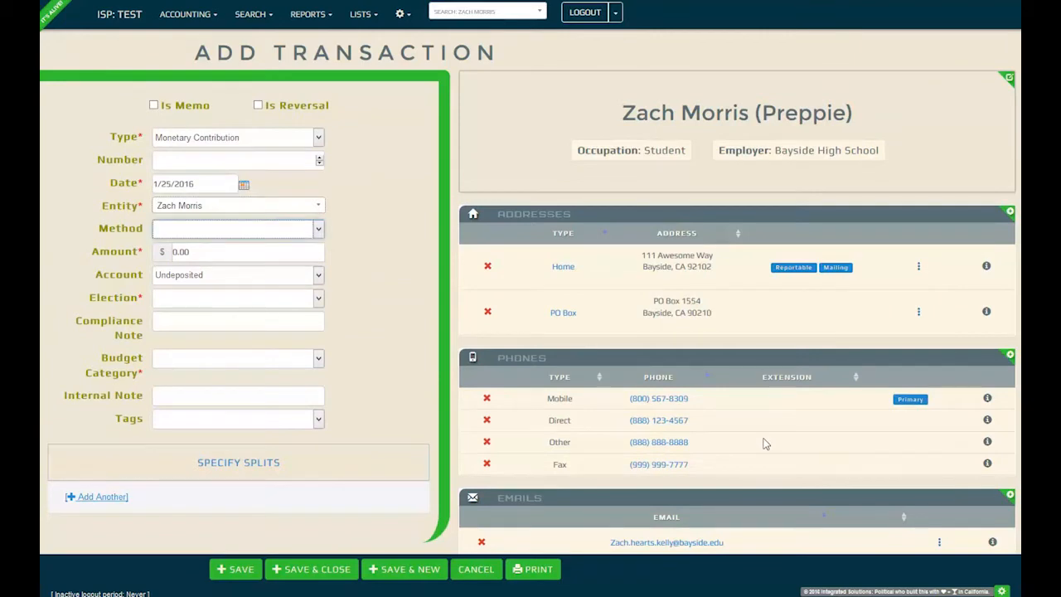
pyautogui.press('c')
pyautogui.press('Tab')
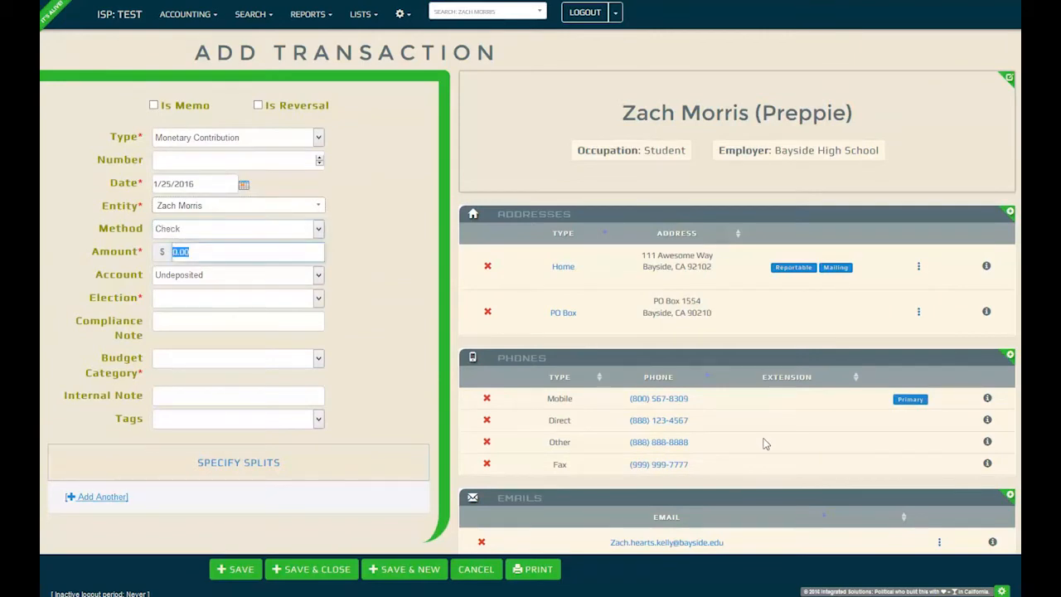
pyautogui.write('540.98')
pyautogui.press('Tab')
pyautogui.press('Tab')
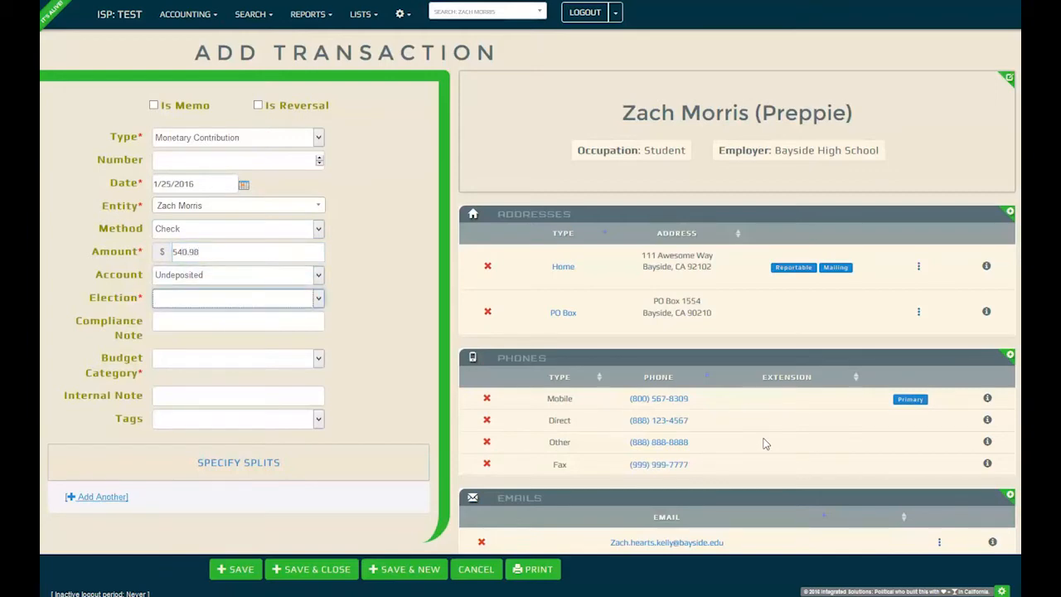
pyautogui.press('Down')
pyautogui.press('Tab')
pyautogui.press('Tab')
pyautogui.press('Down')
pyautogui.press('Down')
pyautogui.press('Tab')
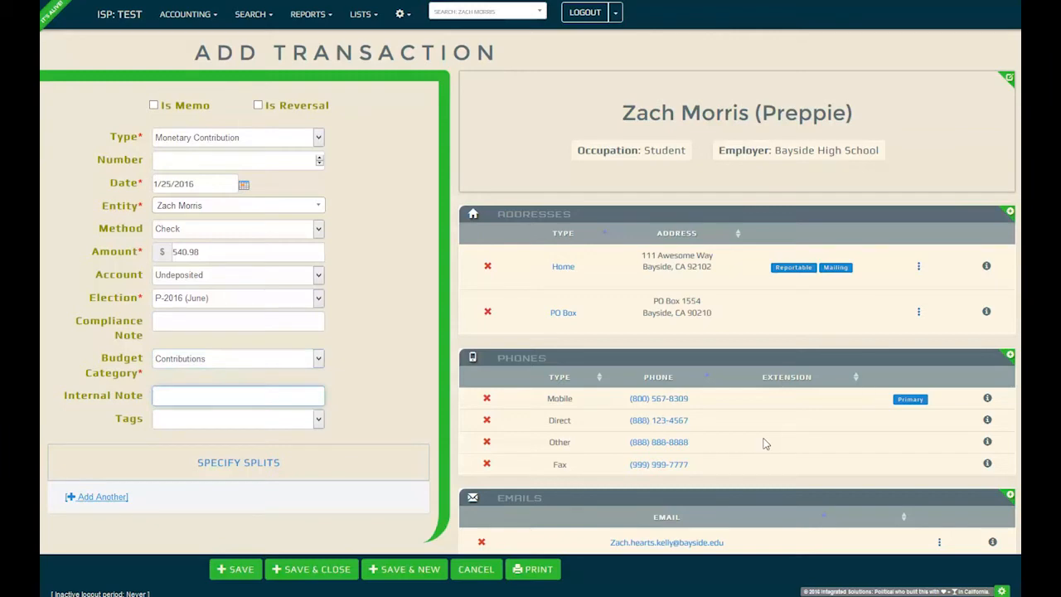
# - Save the contribution and start a fresh one with Save & New
pyautogui.click(405, 570)
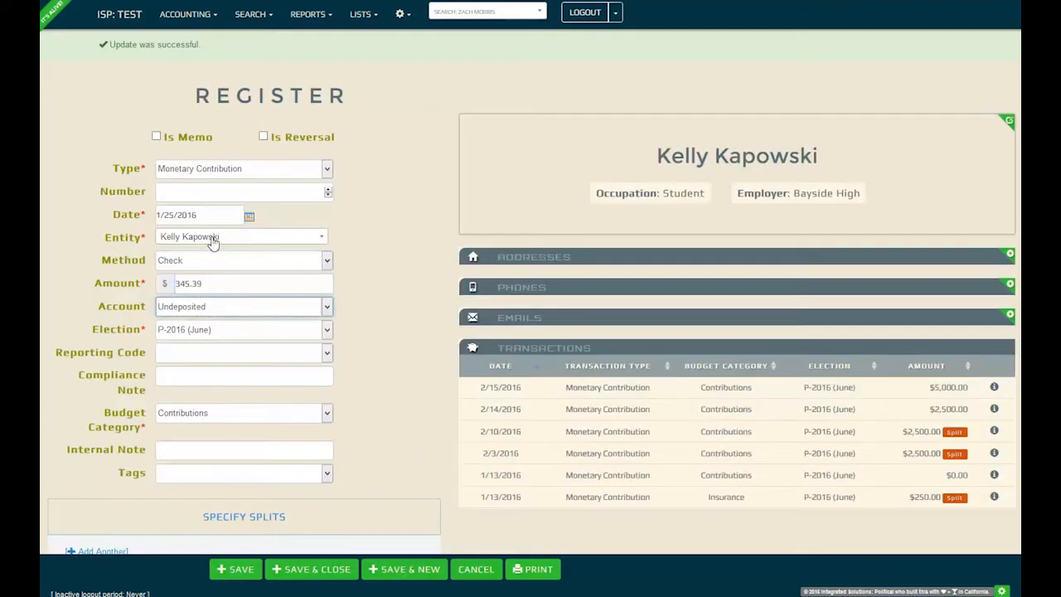
pyautogui.press('Tab')
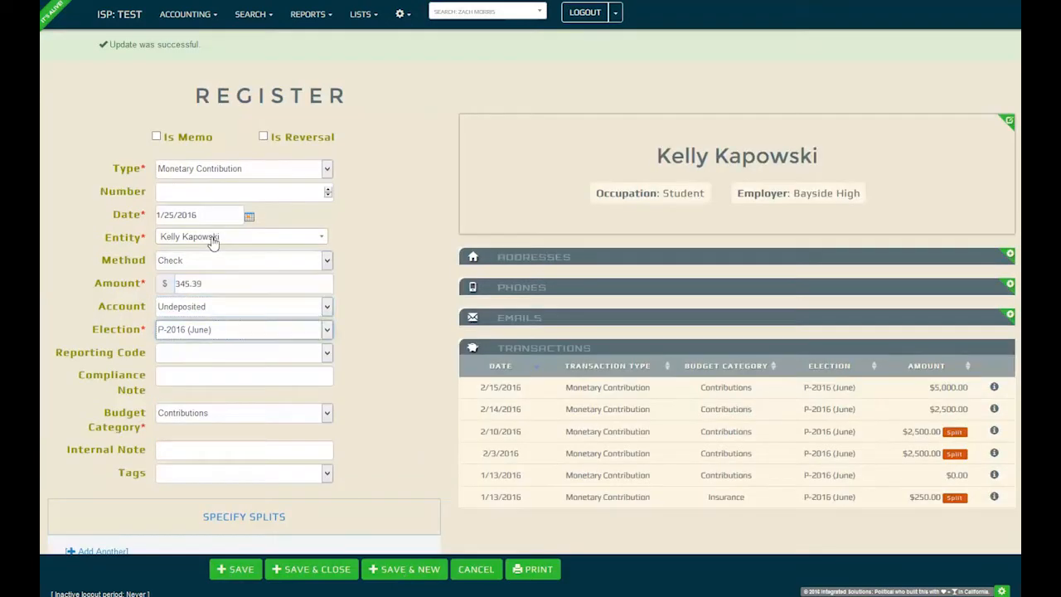
pyautogui.click(399, 570)
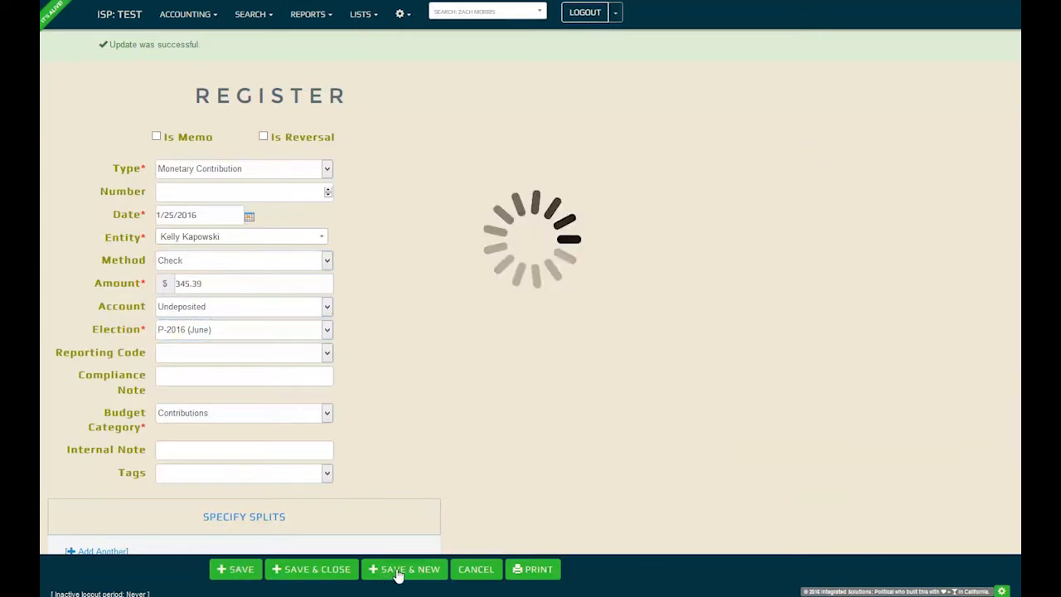
# - Enter the next contribution with another donor as entity and amount 782.41
pyautogui.click(270, 243)
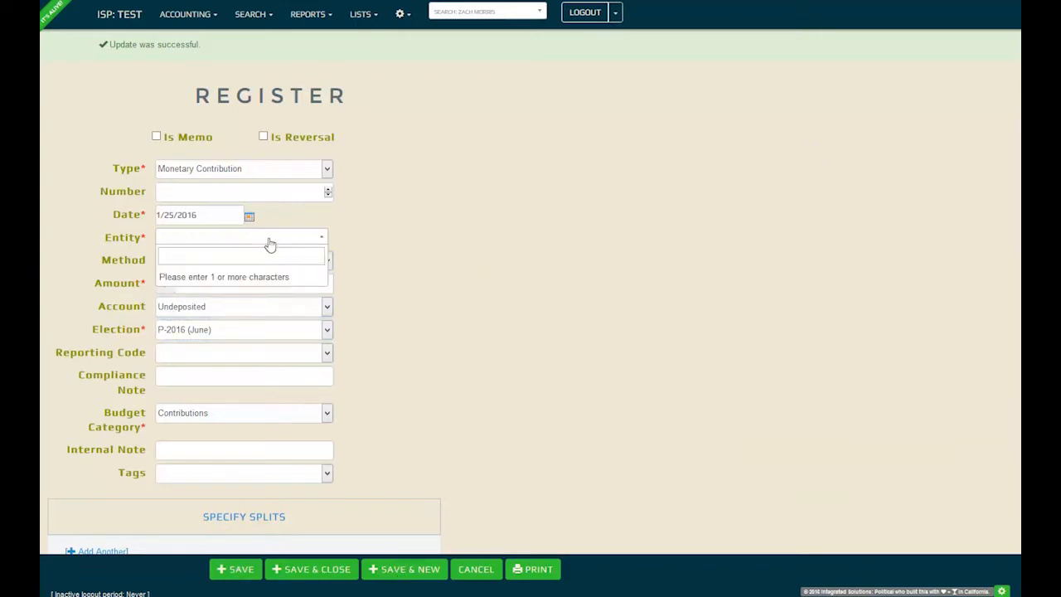
pyautogui.write('samu')
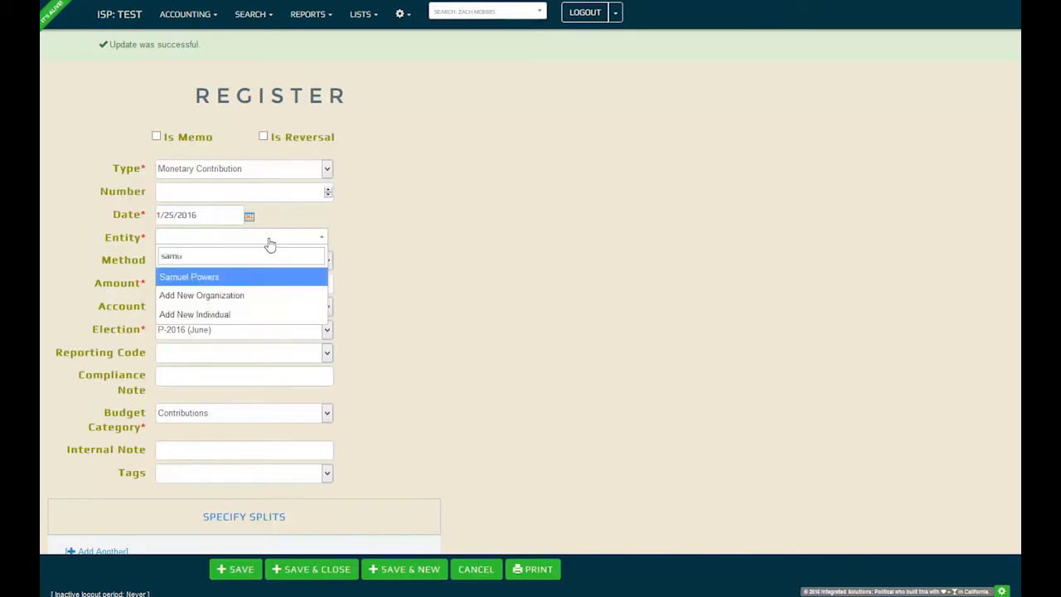
pyautogui.press('Return')
pyautogui.write('782.41')
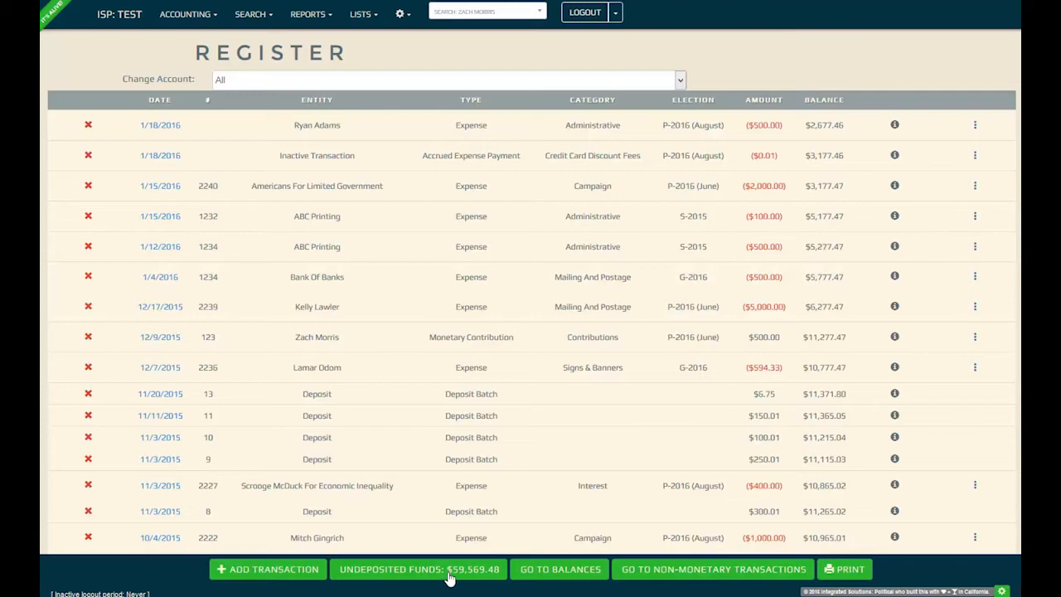
pyautogui.click(449, 572)
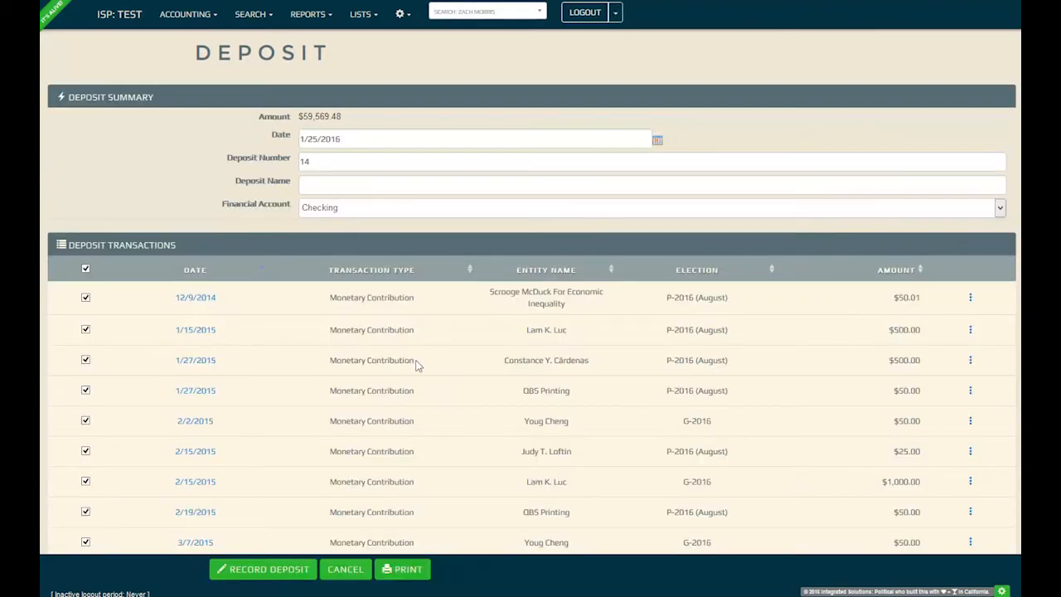
pyautogui.scroll(-3, 422, 366)
pyautogui.scroll(-1, 417, 365)
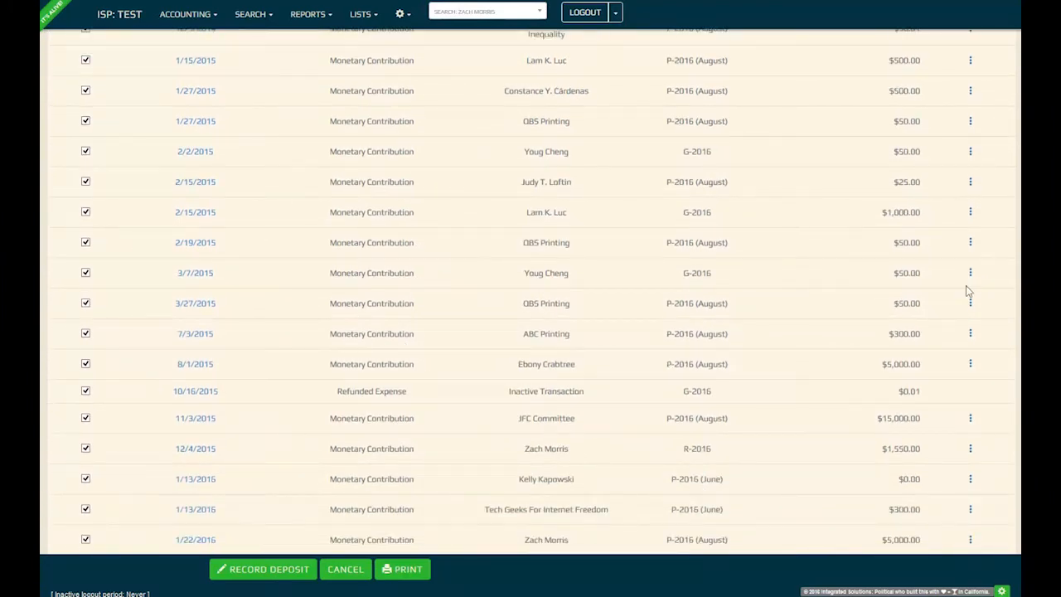
pyautogui.scroll(4, 967, 284)
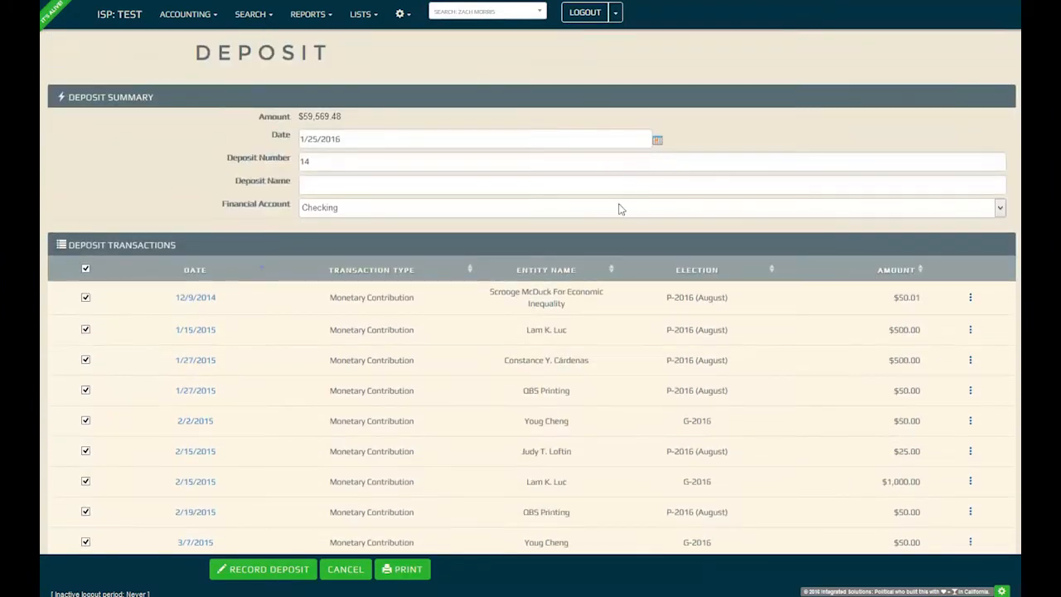
pyautogui.click(383, 186)
pyautogui.write('Deposit Batch ')
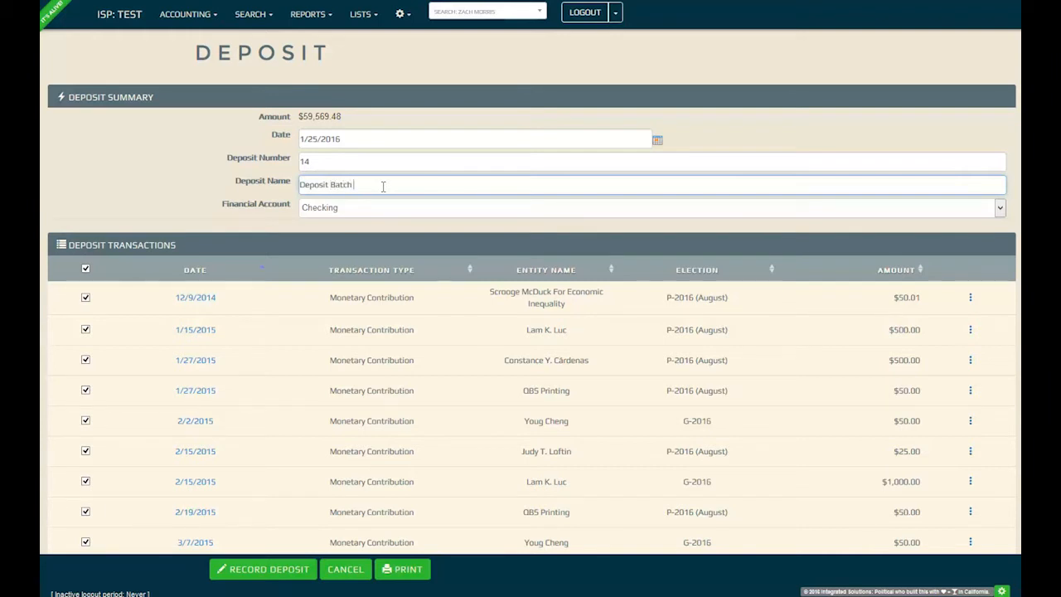
pyautogui.write('Fundraising Dinner')
pyautogui.click(971, 365)
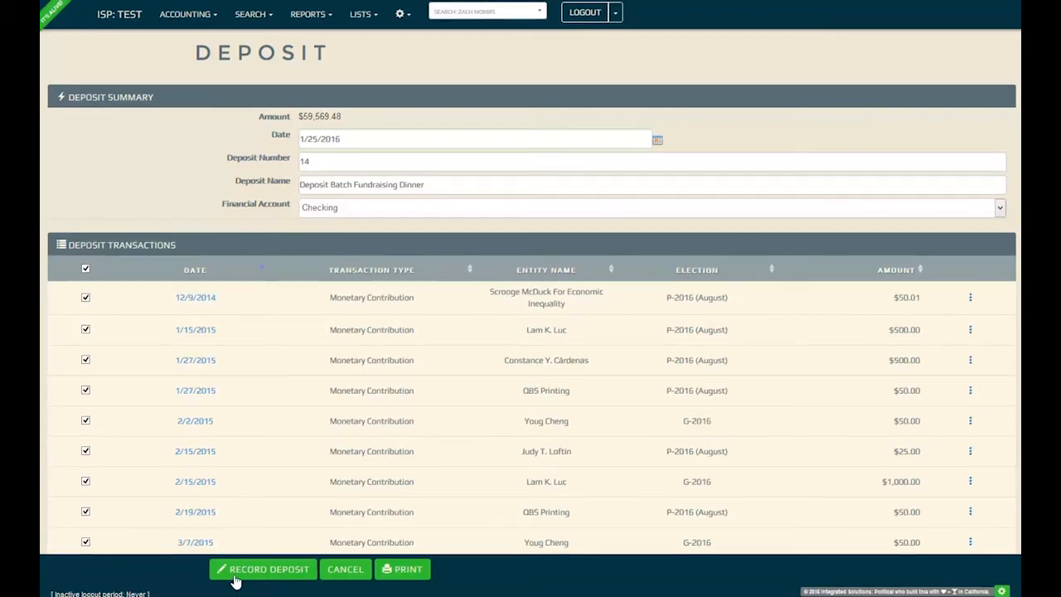
pyautogui.click(346, 569)
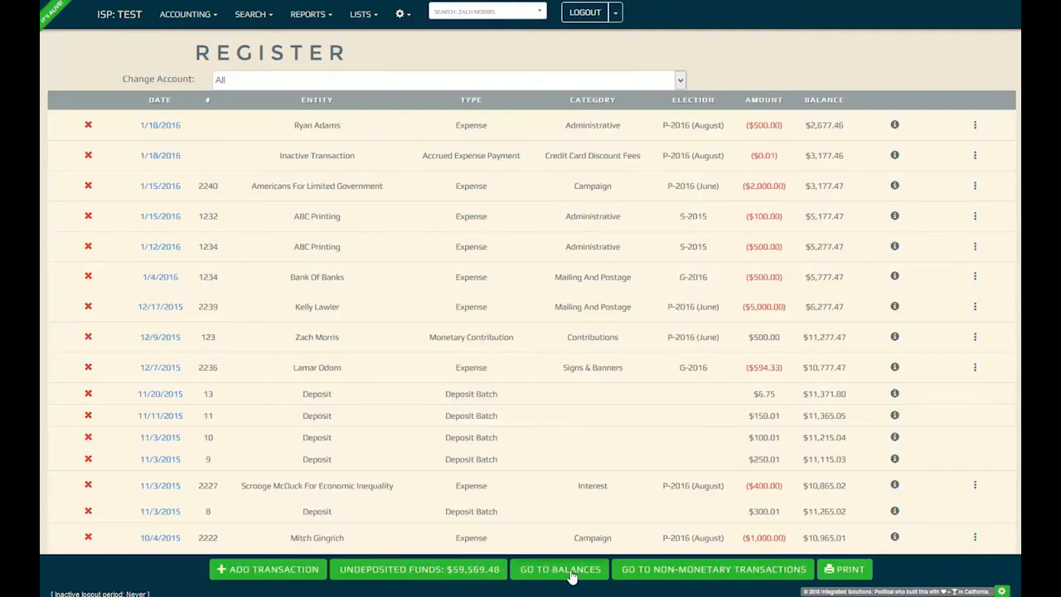
# - Open the transaction balances list and view actions for the 8/1/2015 accrued expense
pyautogui.click(560, 569)
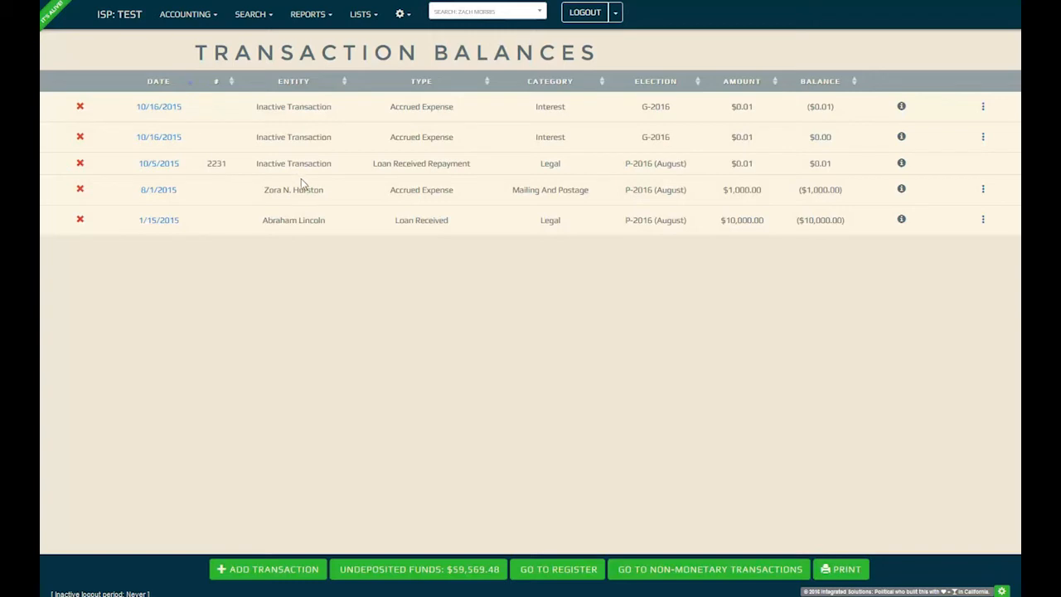
pyautogui.moveTo(455, 191); pyautogui.dragTo(389, 199)
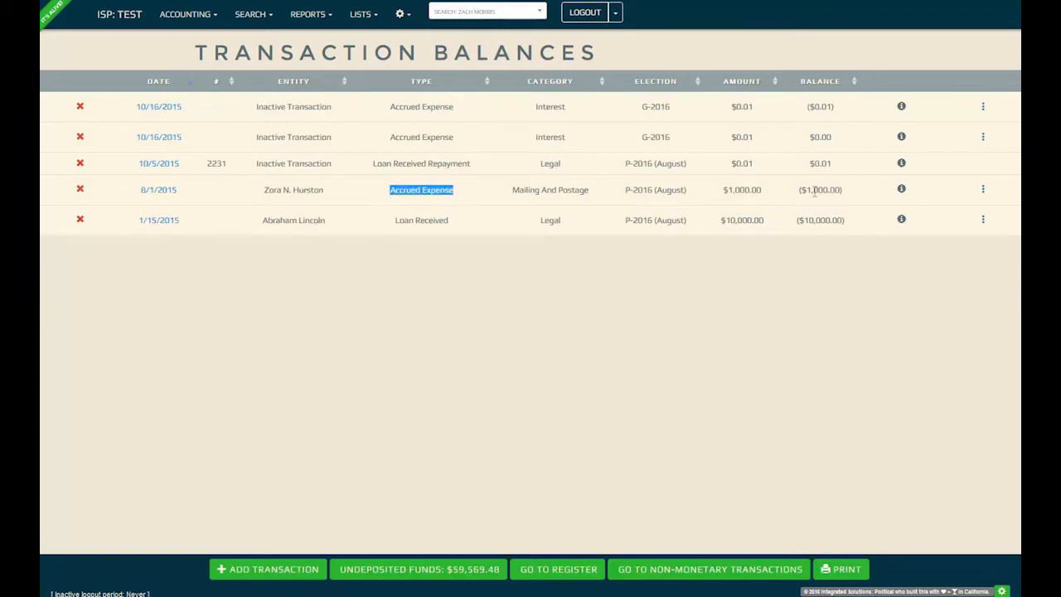
pyautogui.click(984, 192)
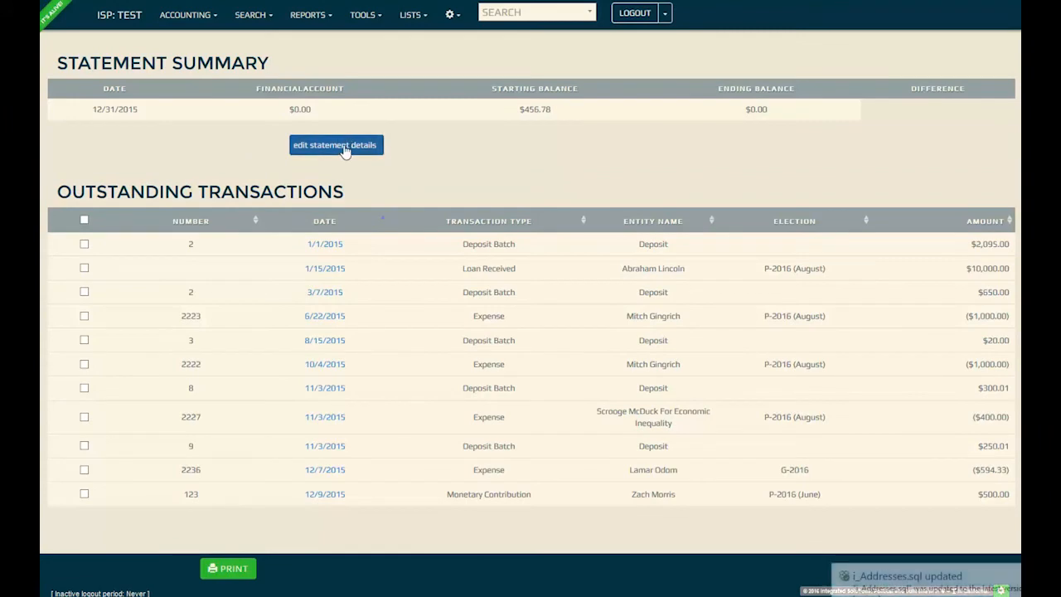
# - Update the statement details to use the Checking account with starting balance 0.00
pyautogui.click(344, 147)
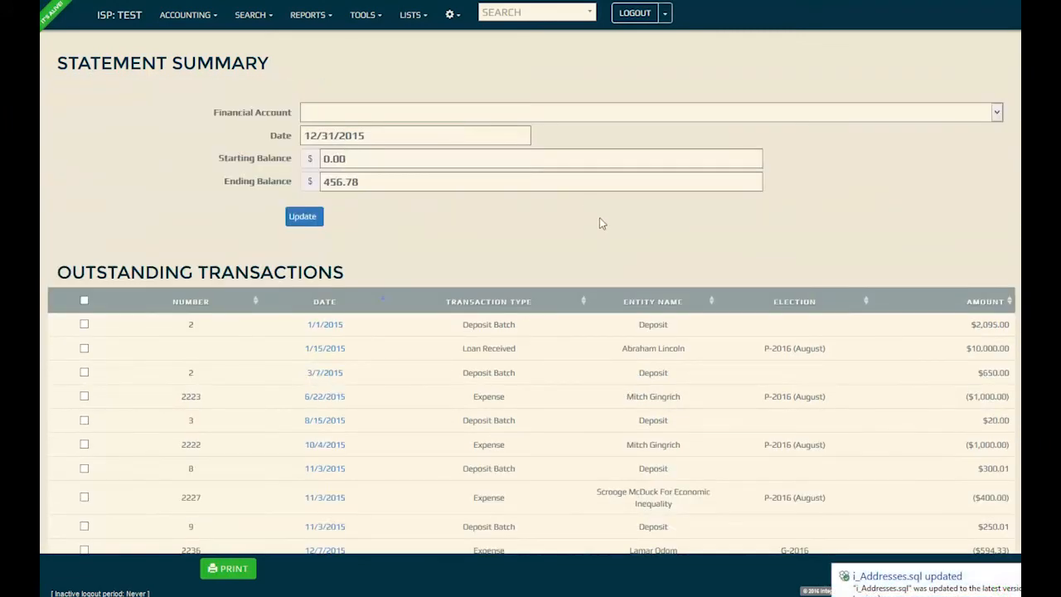
pyautogui.click(469, 114)
pyautogui.click(468, 141)
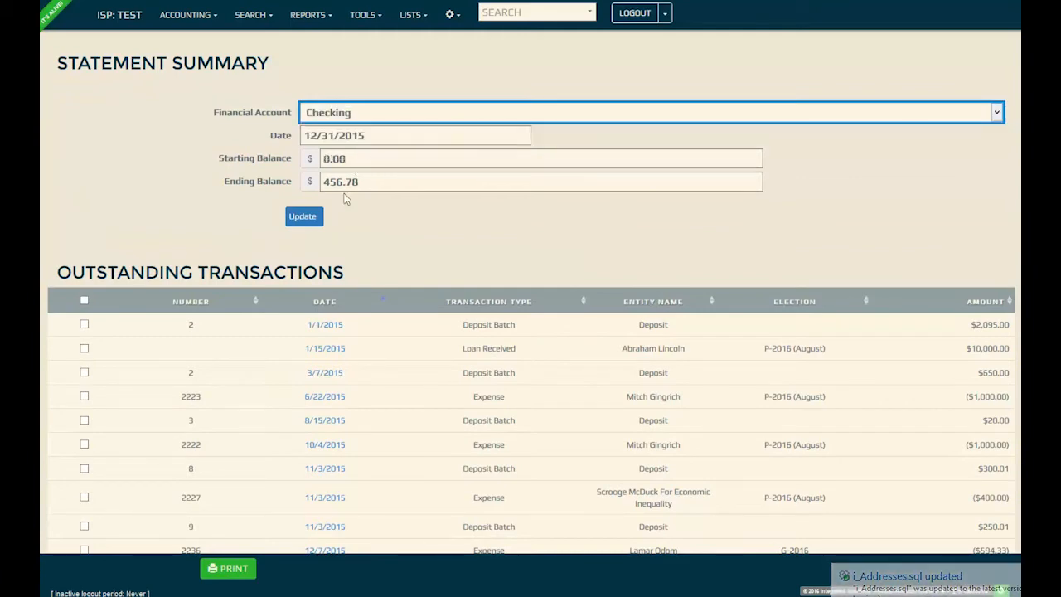
pyautogui.moveTo(345, 158); pyautogui.dragTo(322, 159)
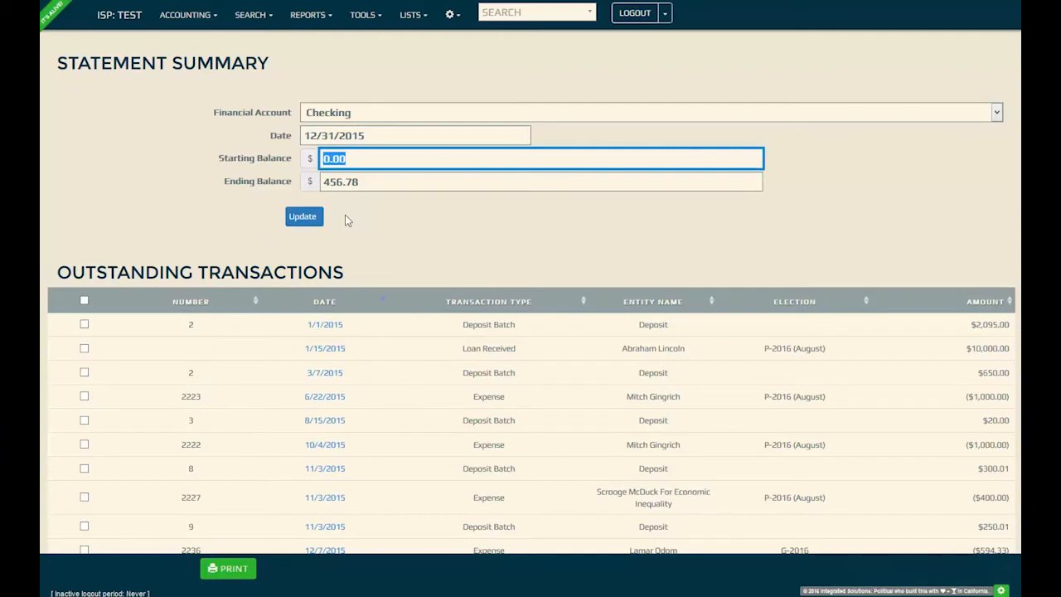
pyautogui.click(303, 217)
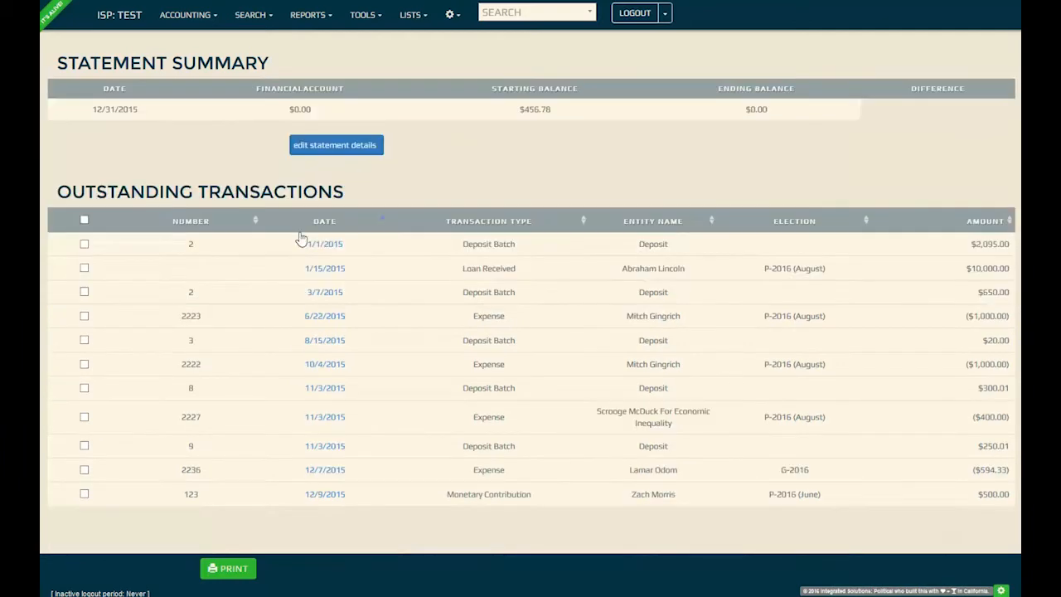
# - Tick the outstanding deposit batches and expenses 2223 and 2236, toggling select-all on and off
pyautogui.click(75, 244)
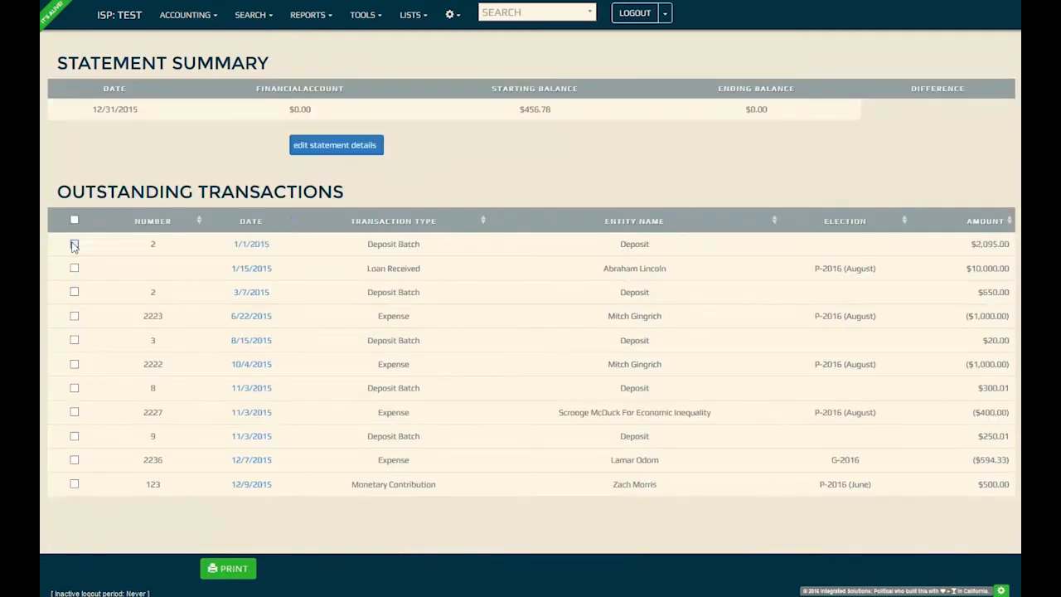
pyautogui.click(75, 316)
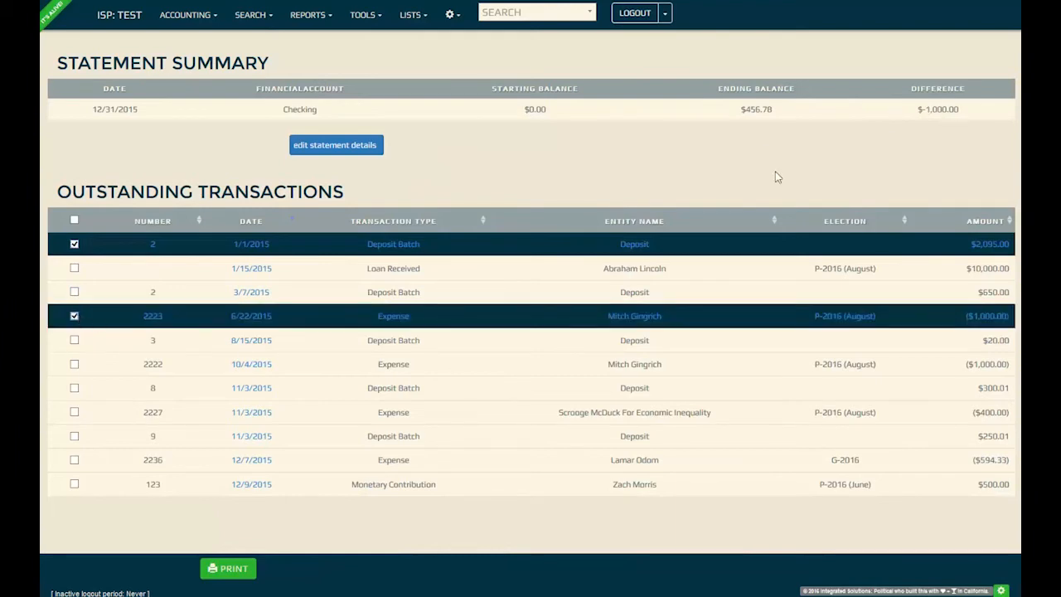
pyautogui.click(75, 341)
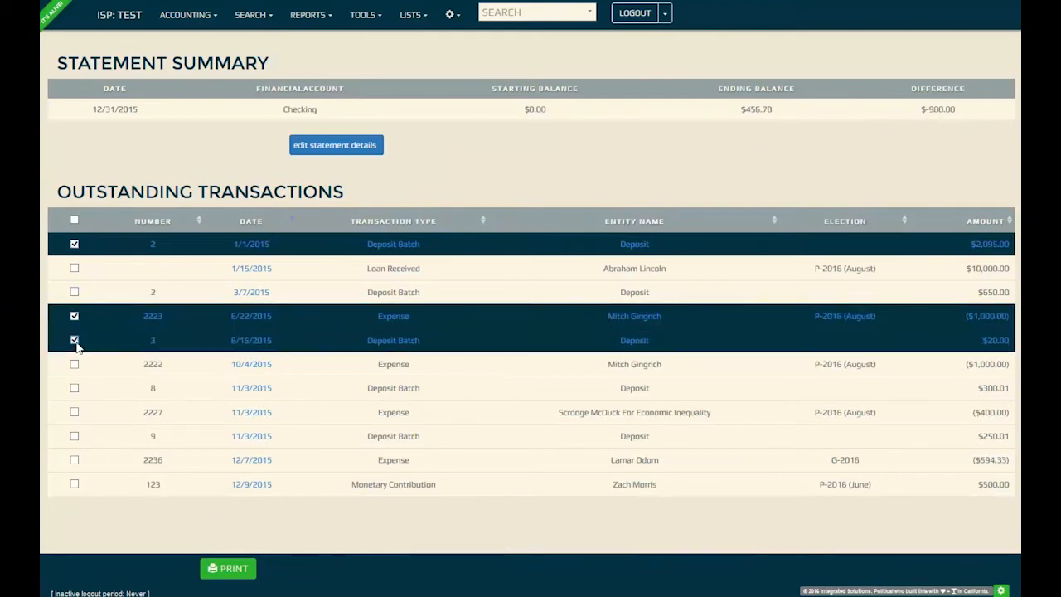
pyautogui.click(75, 388)
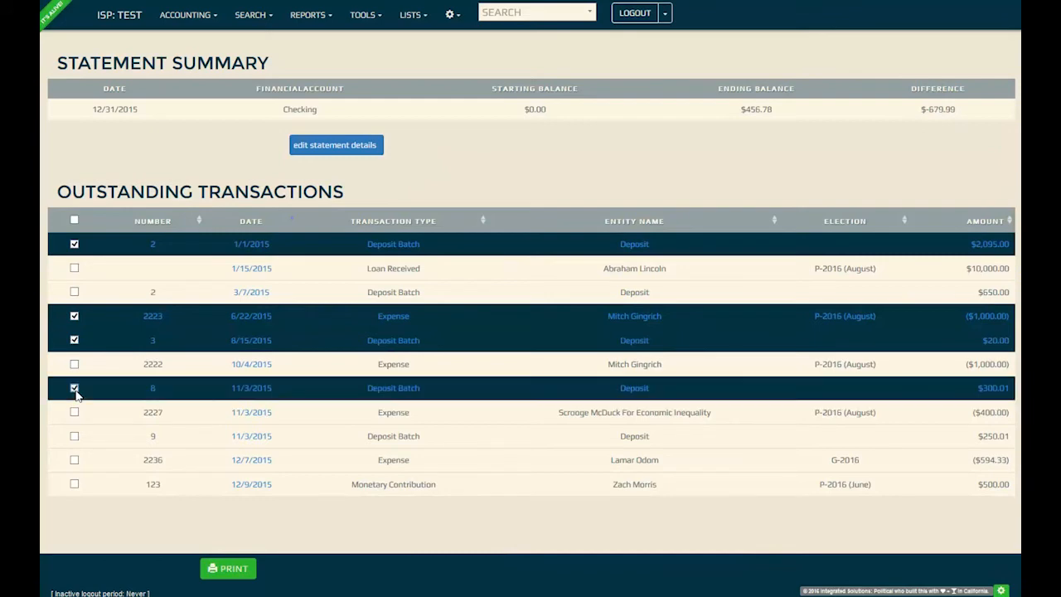
pyautogui.click(75, 437)
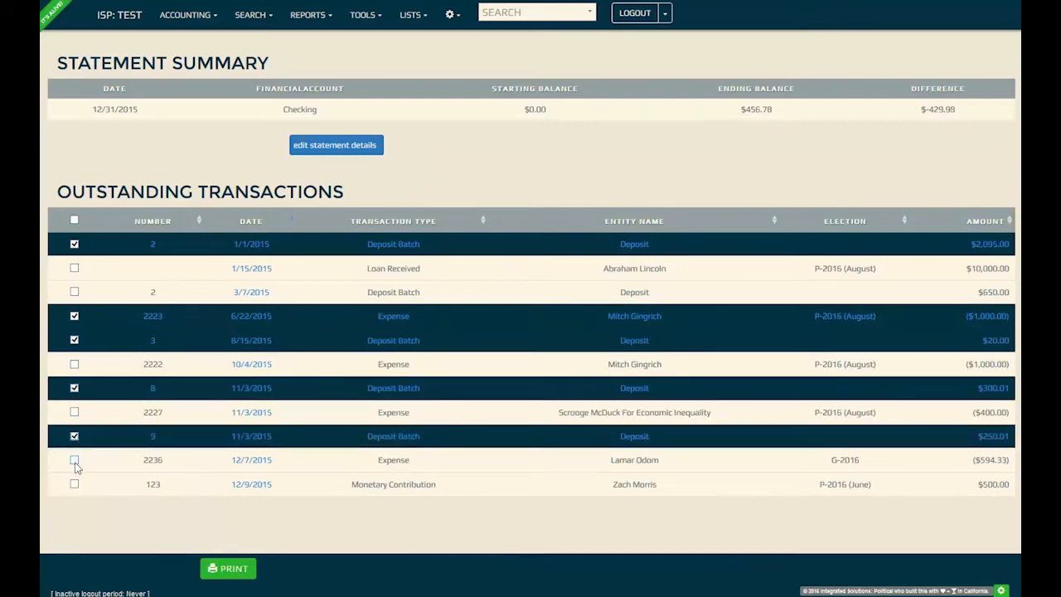
pyautogui.click(74, 461)
pyautogui.click(75, 220)
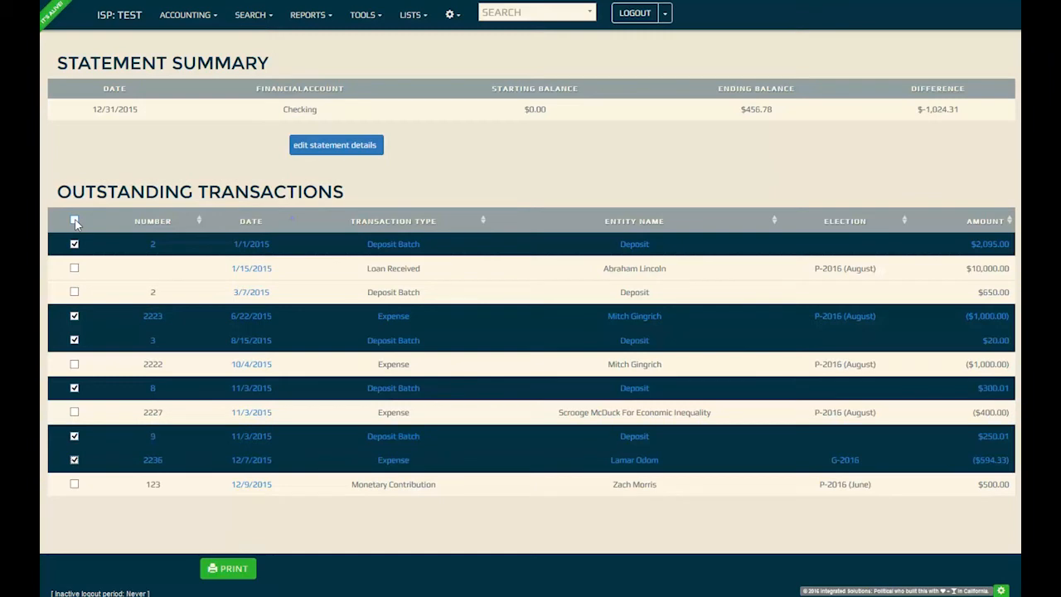
pyautogui.click(75, 221)
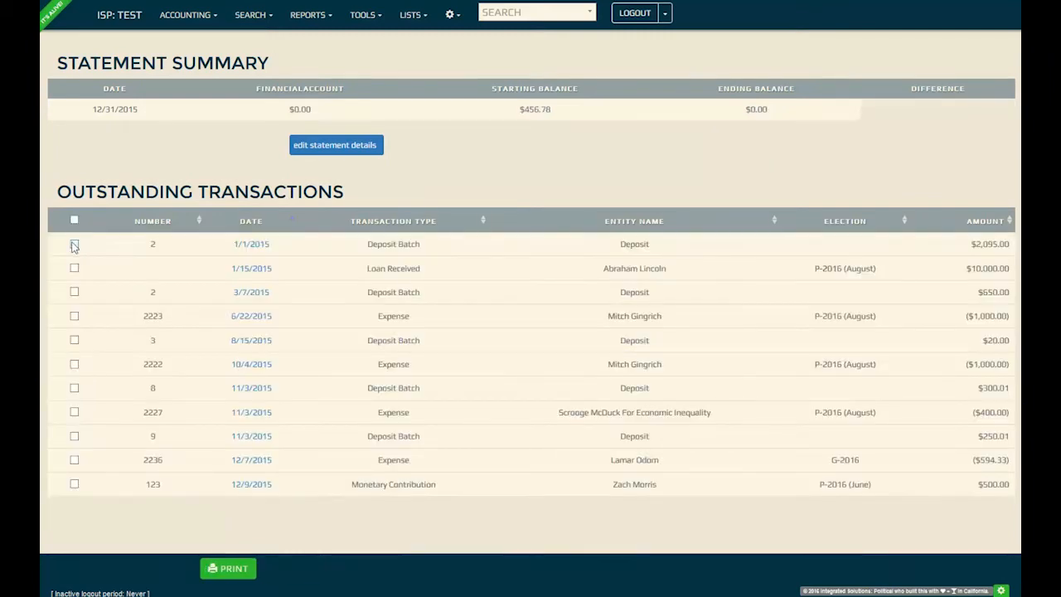
pyautogui.click(75, 245)
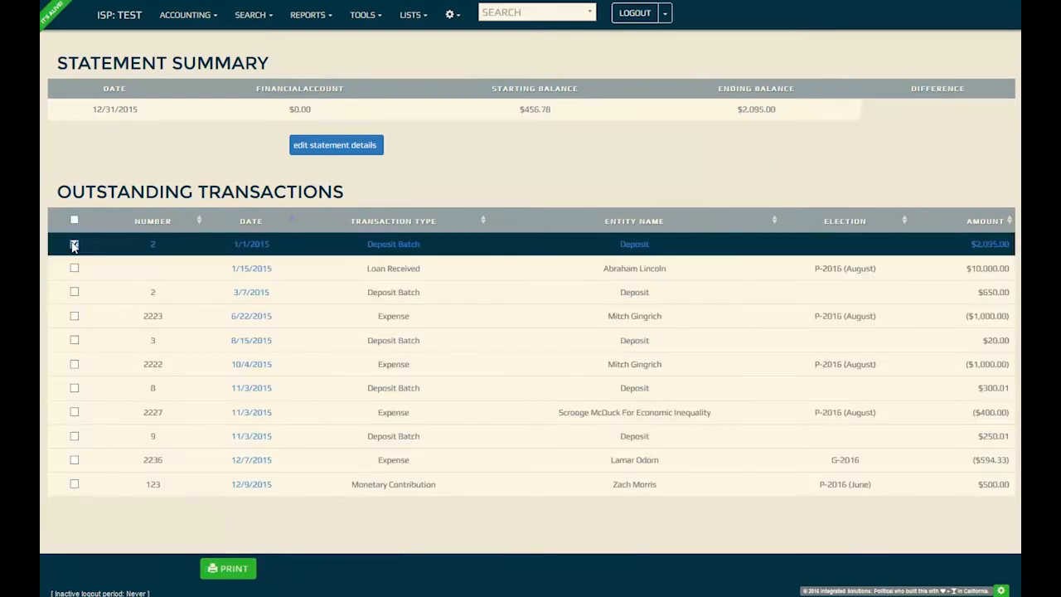
pyautogui.click(76, 316)
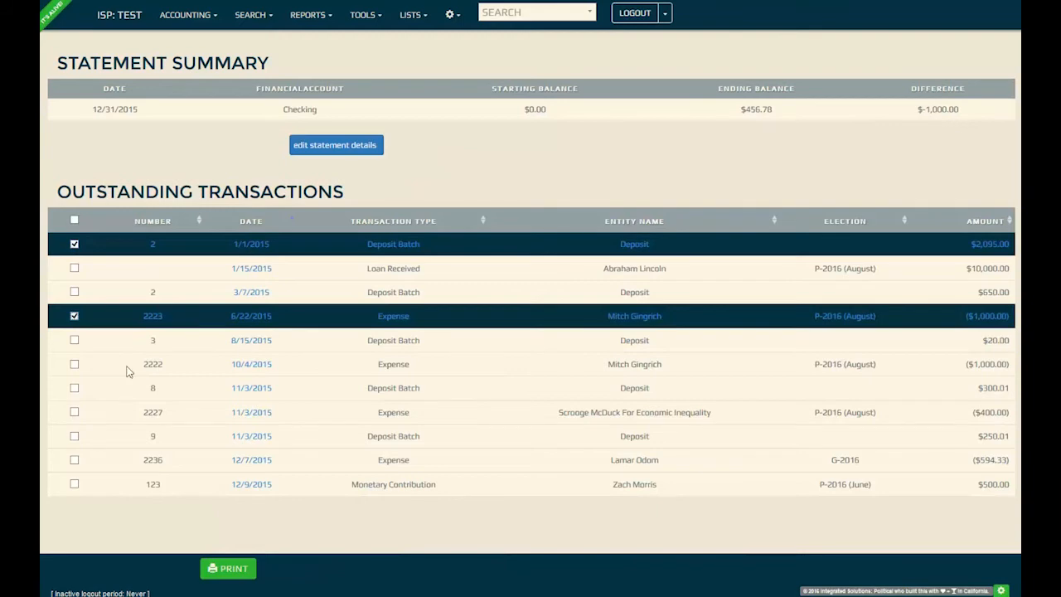
pyautogui.click(75, 341)
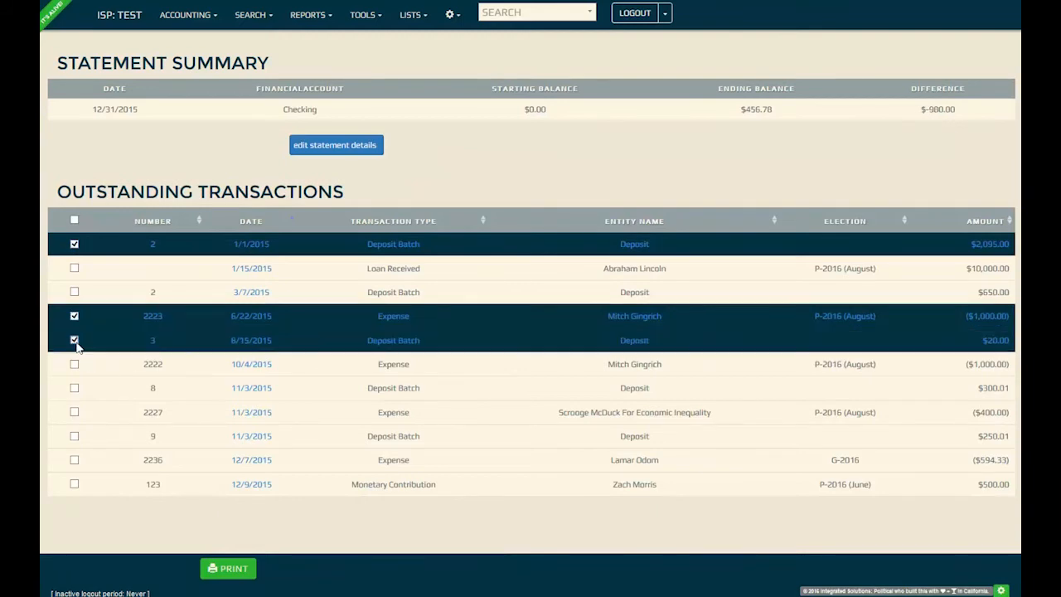
pyautogui.click(74, 389)
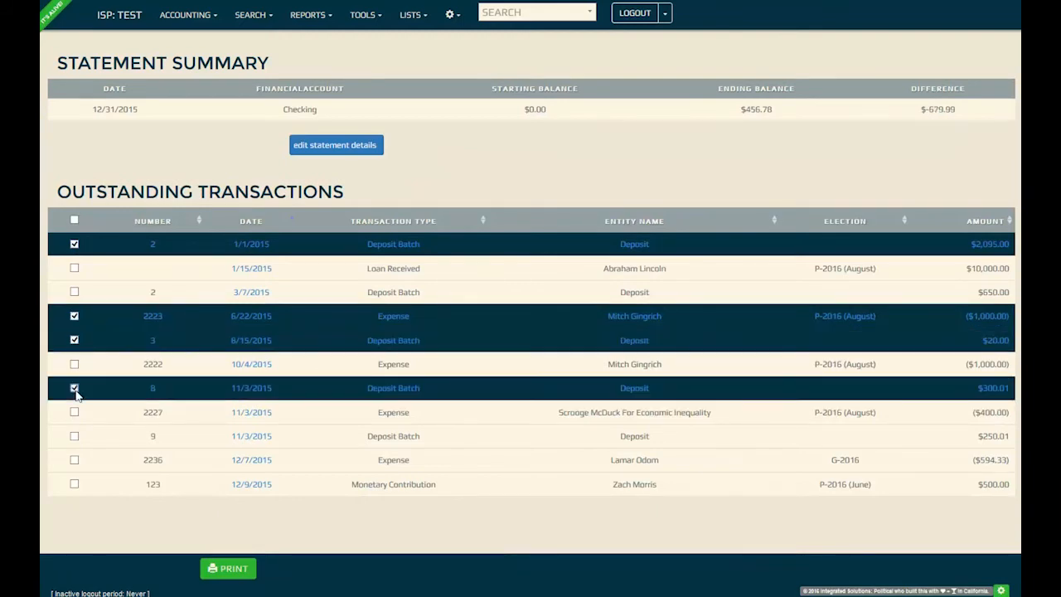
pyautogui.click(74, 437)
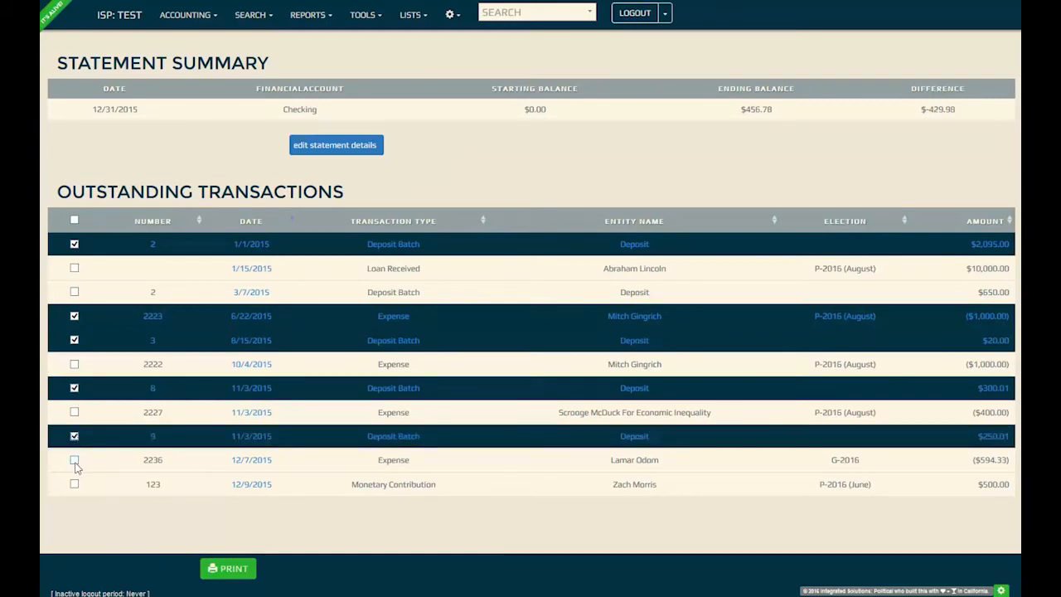
pyautogui.click(75, 460)
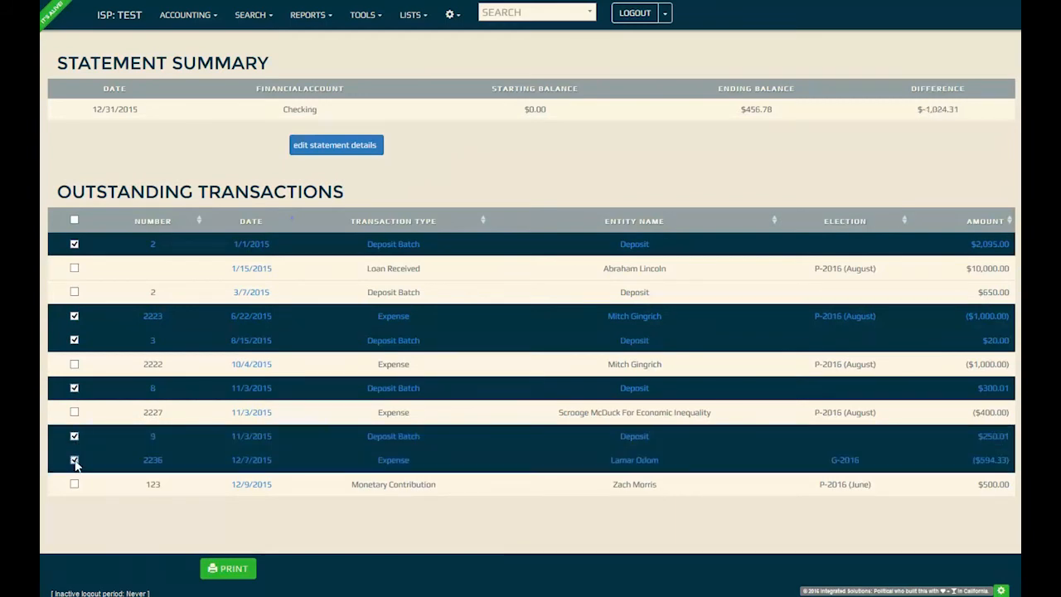
pyautogui.click(75, 220)
pyautogui.click(75, 220)
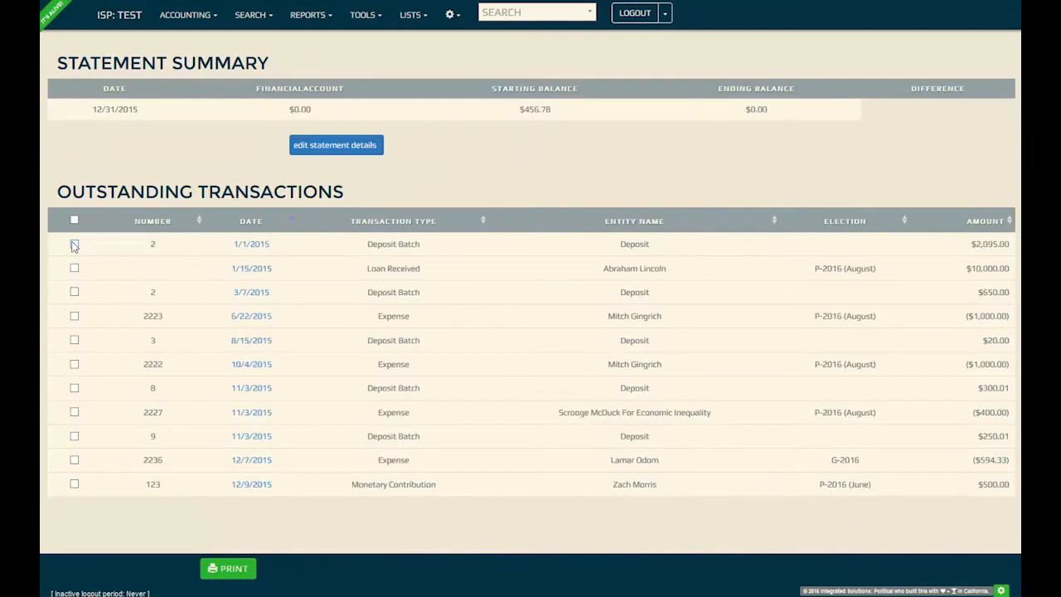
# - Mark the 1/1, 8/15 and both 11/3/2015 deposit batches and expense 2223 as cleared
pyautogui.click(75, 244)
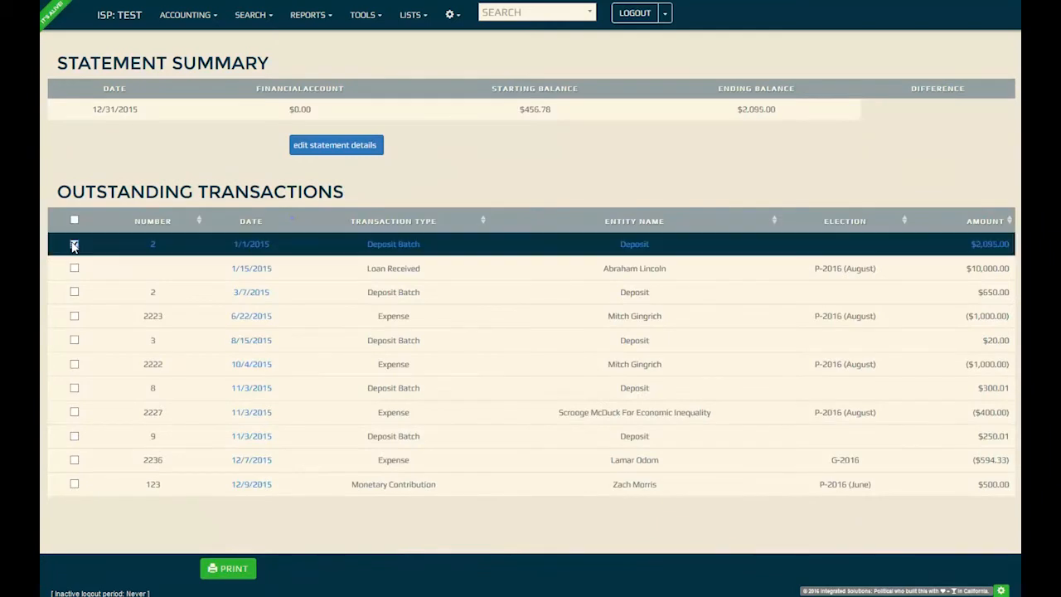
pyautogui.click(75, 316)
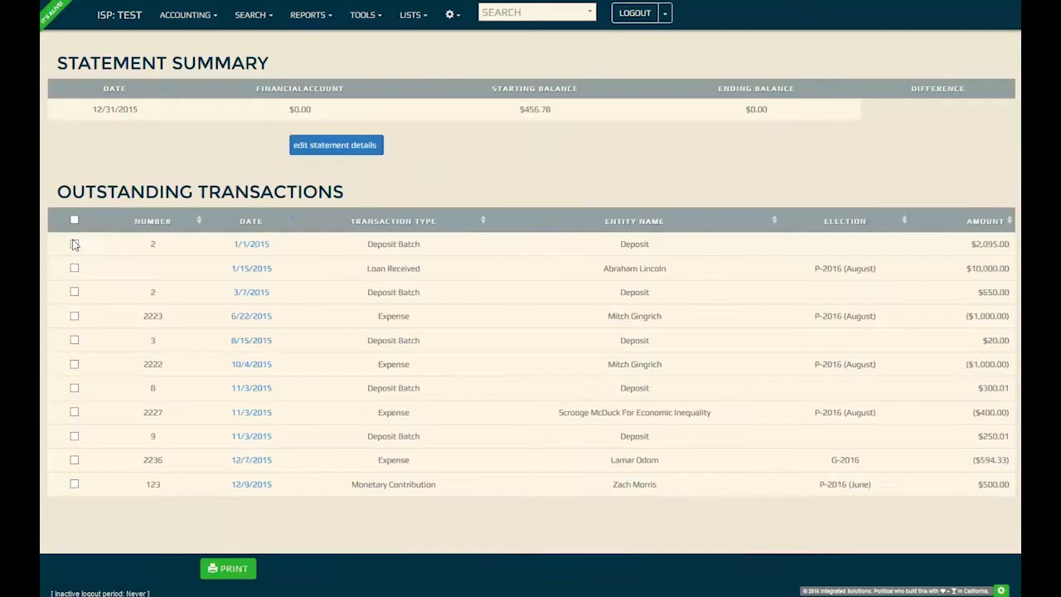
pyautogui.click(74, 243)
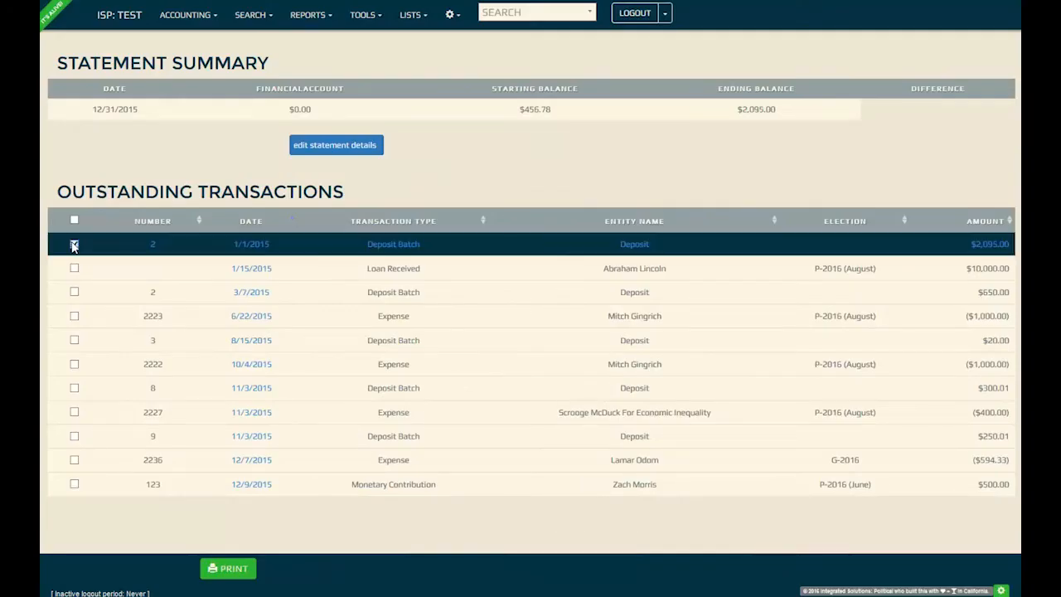
pyautogui.click(75, 316)
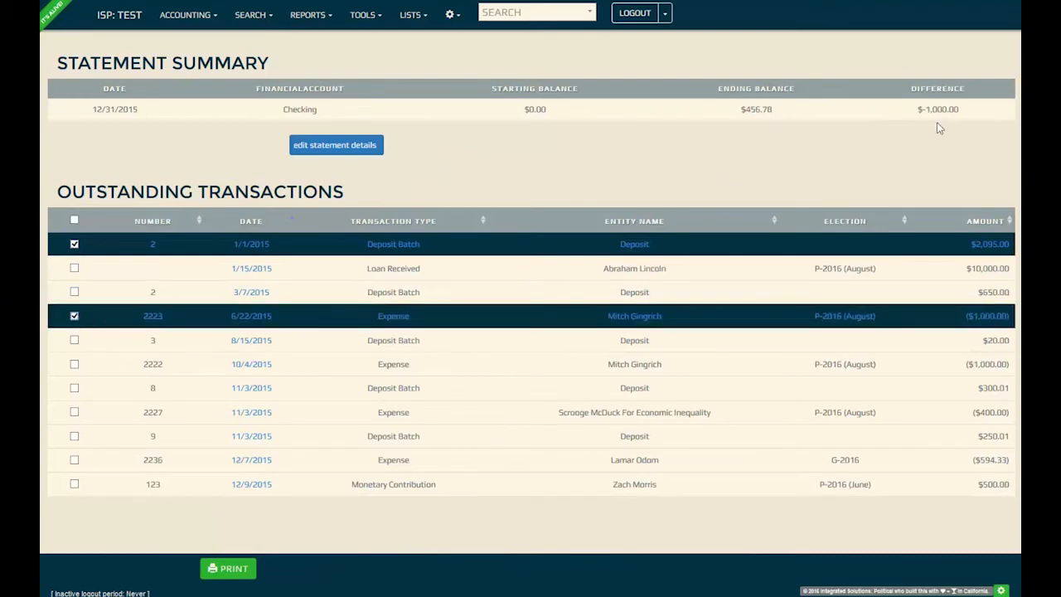
pyautogui.click(75, 340)
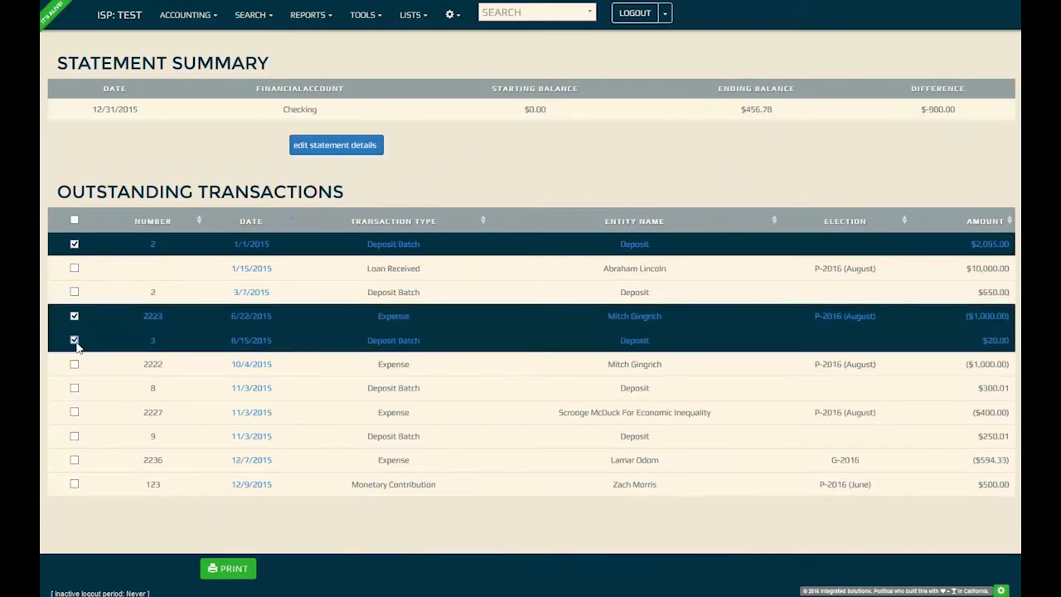
pyautogui.click(75, 388)
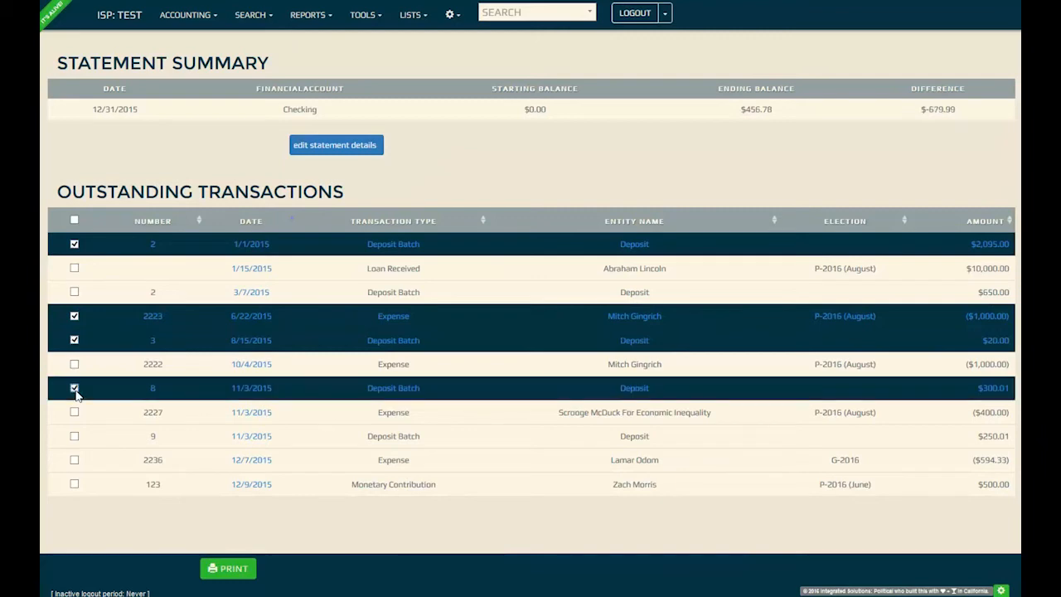
pyautogui.click(74, 436)
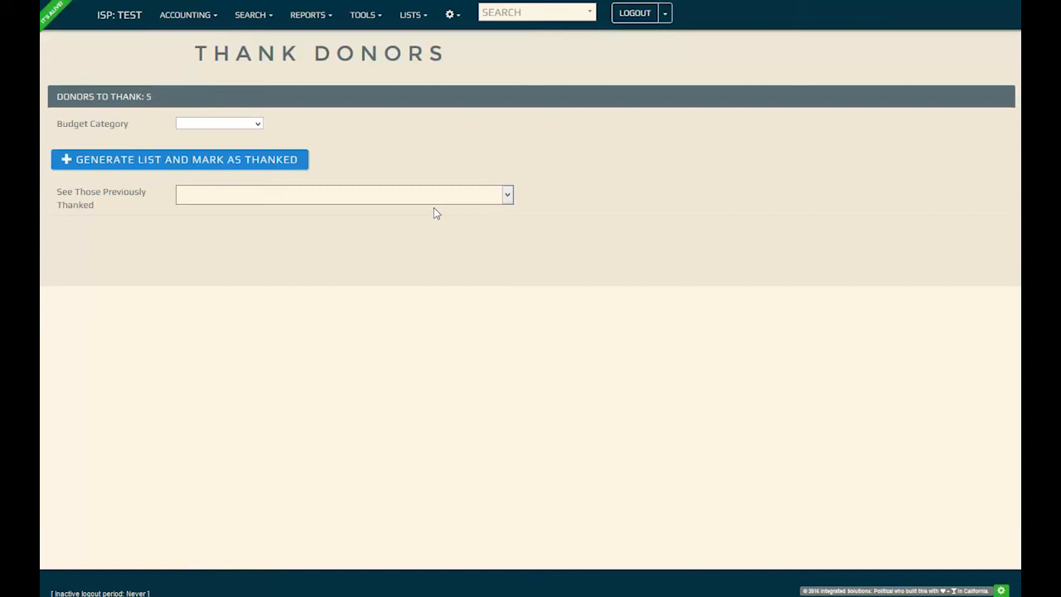
# - Choose Campaign as the budget category for the donors to thank
pyautogui.click(236, 126)
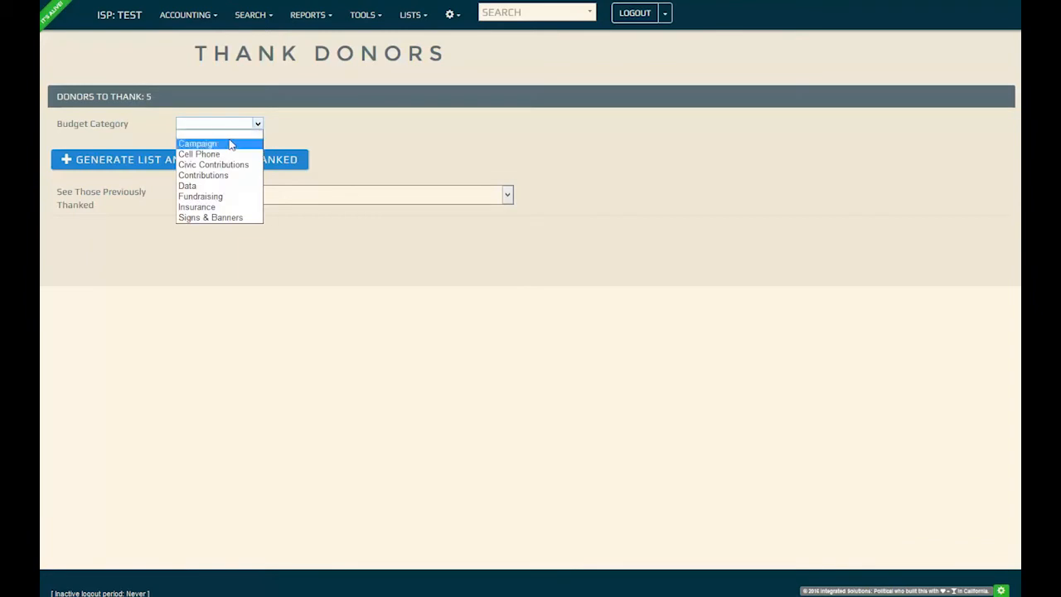
pyautogui.click(230, 143)
pyautogui.click(261, 125)
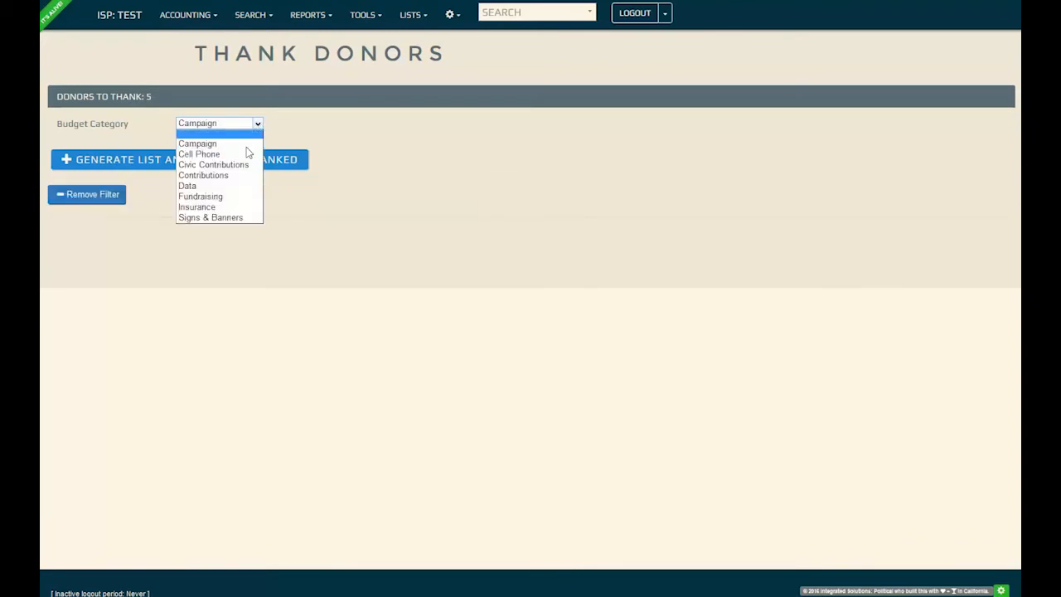
pyautogui.click(260, 125)
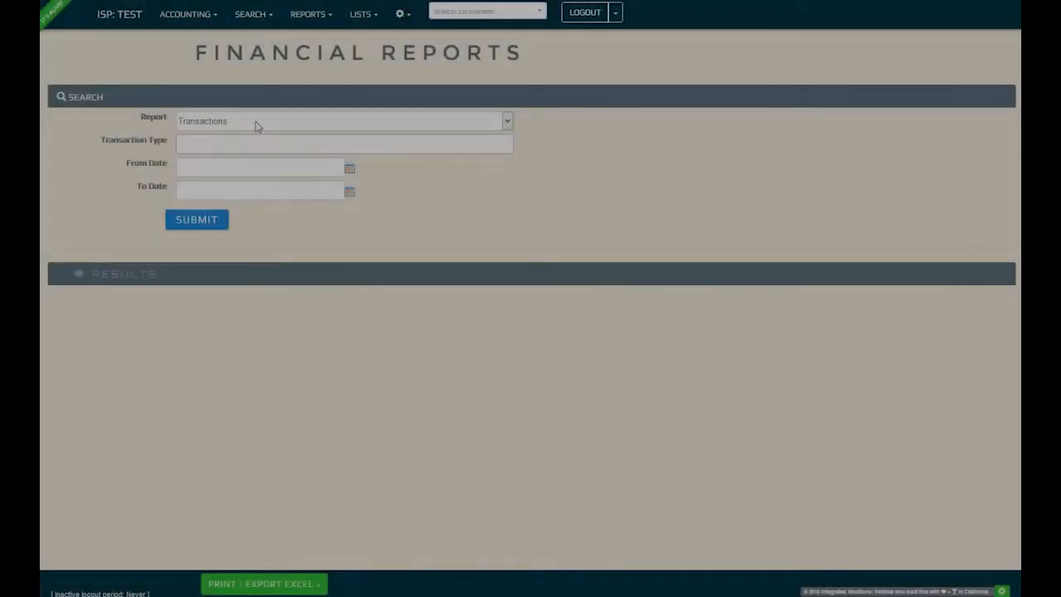
# - Run the Detailed Financials report from 12/08/2015 to 01/25/2016
pyautogui.click(256, 121)
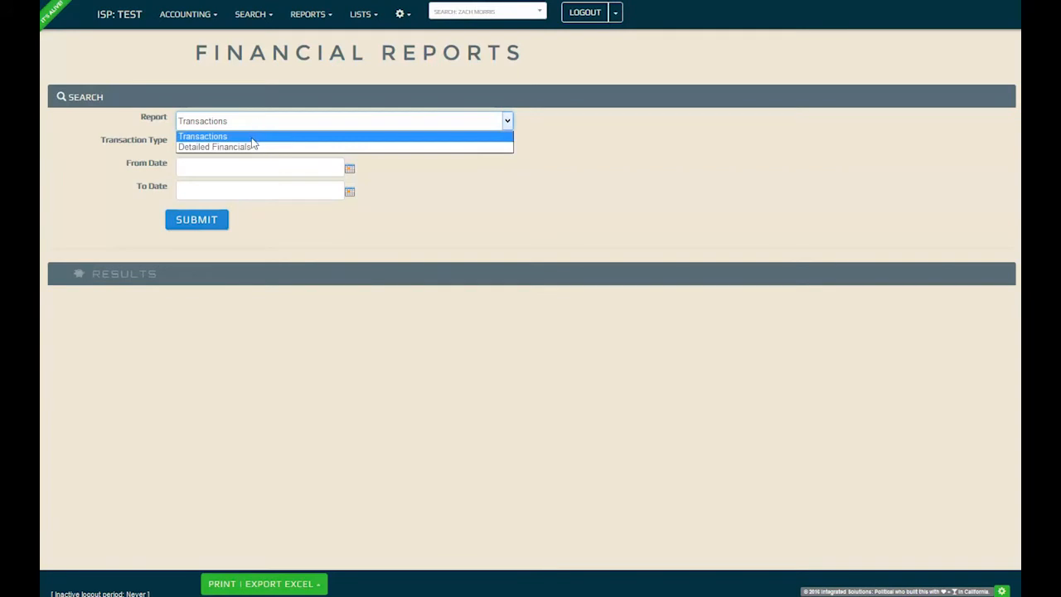
pyautogui.click(254, 148)
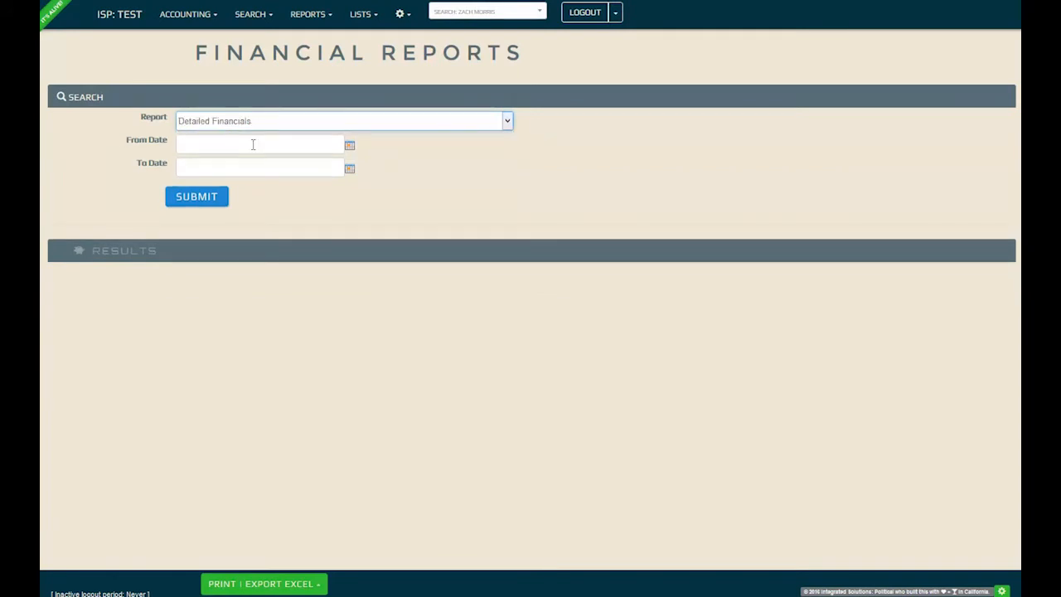
pyautogui.click(253, 145)
pyautogui.click(188, 167)
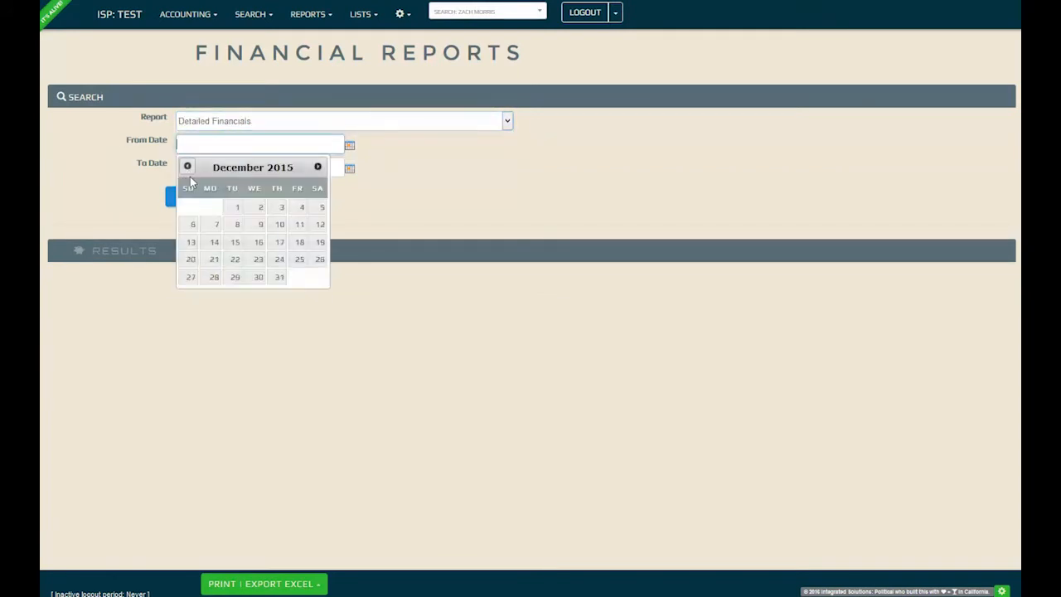
pyautogui.click(235, 225)
pyautogui.click(344, 168)
pyautogui.click(214, 300)
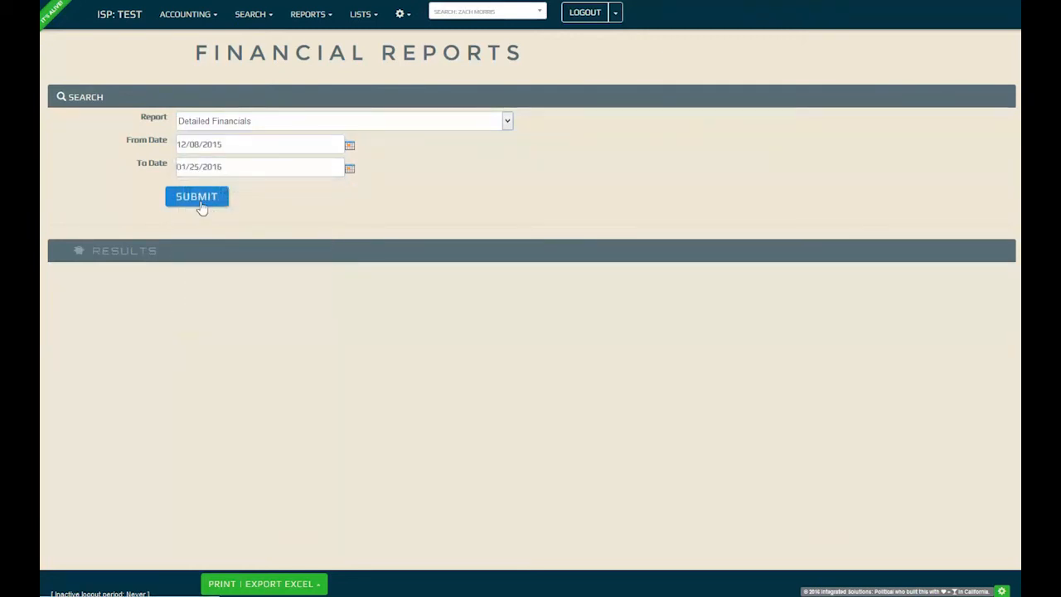
pyautogui.click(199, 199)
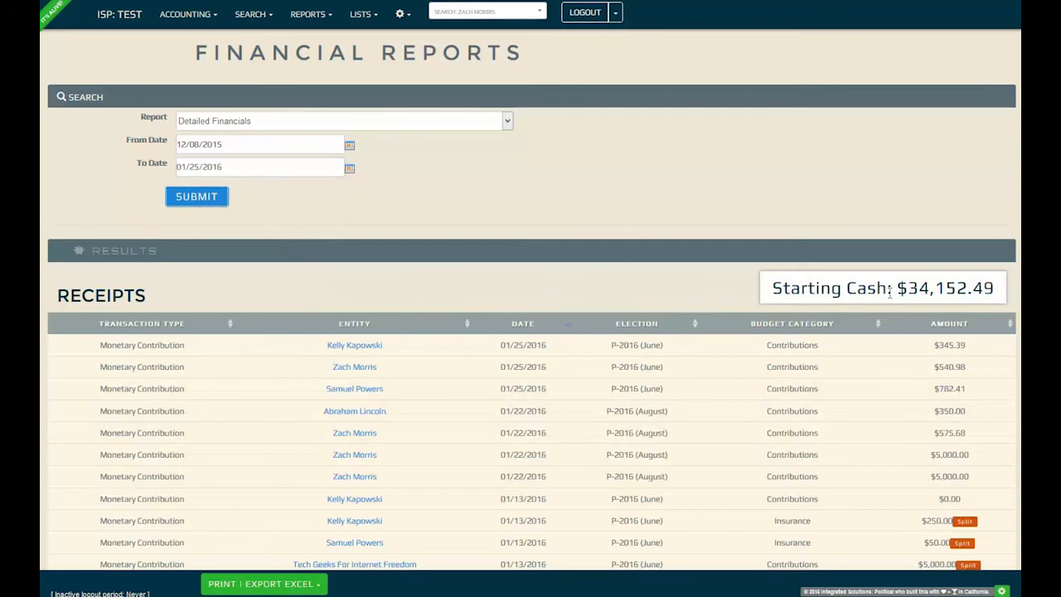
# - Review the report's starting cash, section headings and ending cash, and show the print/Excel options
pyautogui.moveTo(773, 287); pyautogui.dragTo(998, 299)
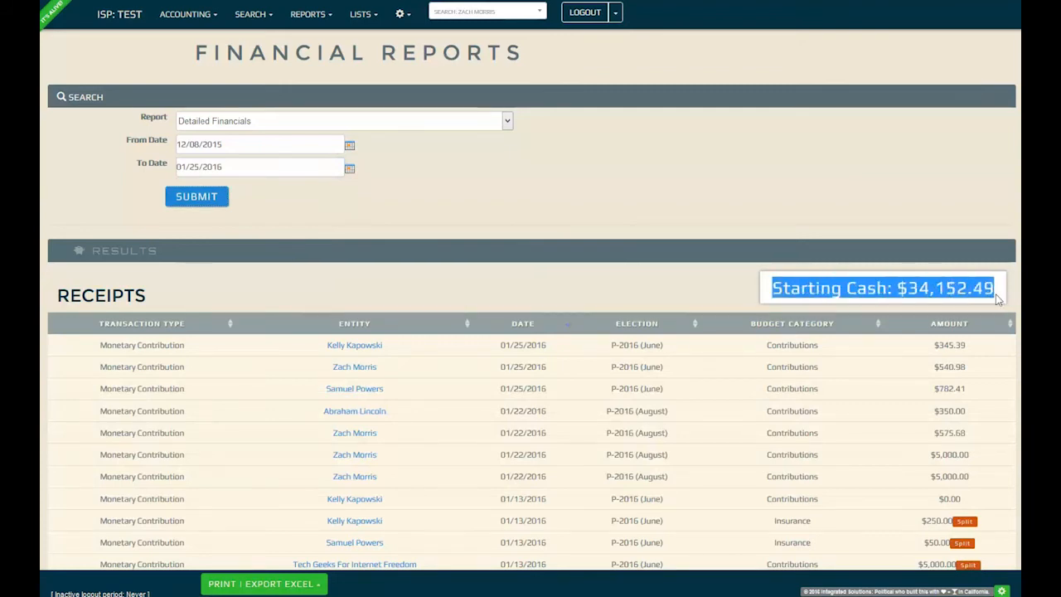
pyautogui.click(999, 299)
pyautogui.scroll(-3, 709, 340)
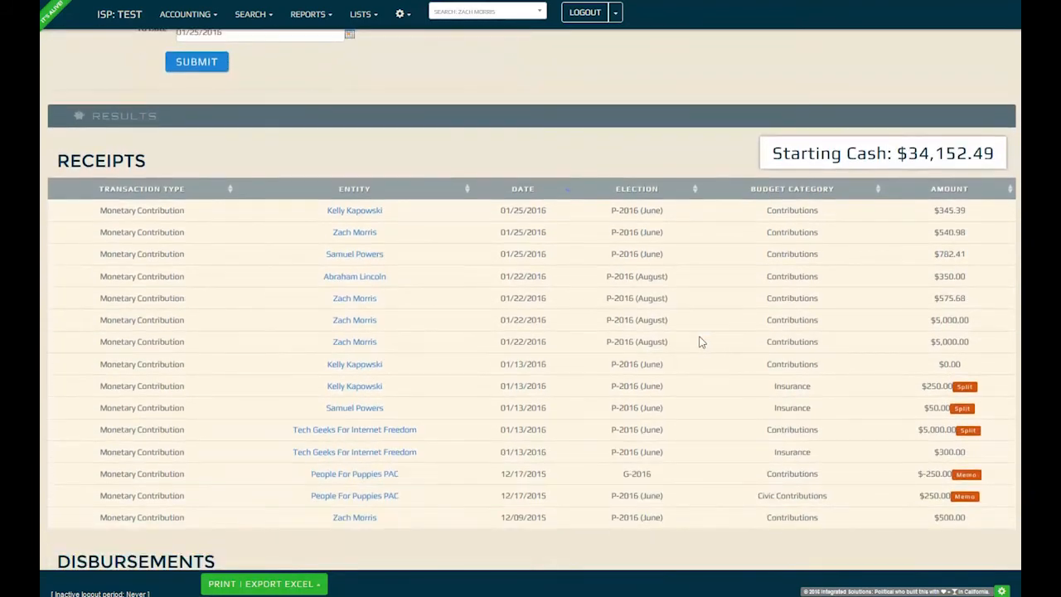
pyautogui.moveTo(177, 159); pyautogui.dragTo(55, 160)
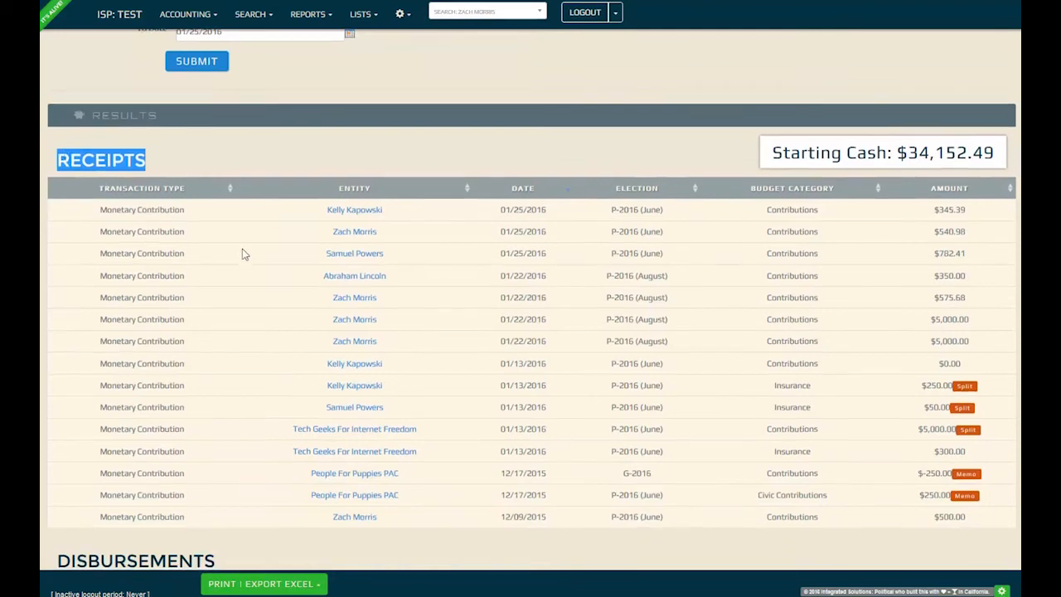
pyautogui.scroll(-6, 257, 263)
pyautogui.moveTo(230, 289); pyautogui.dragTo(57, 290)
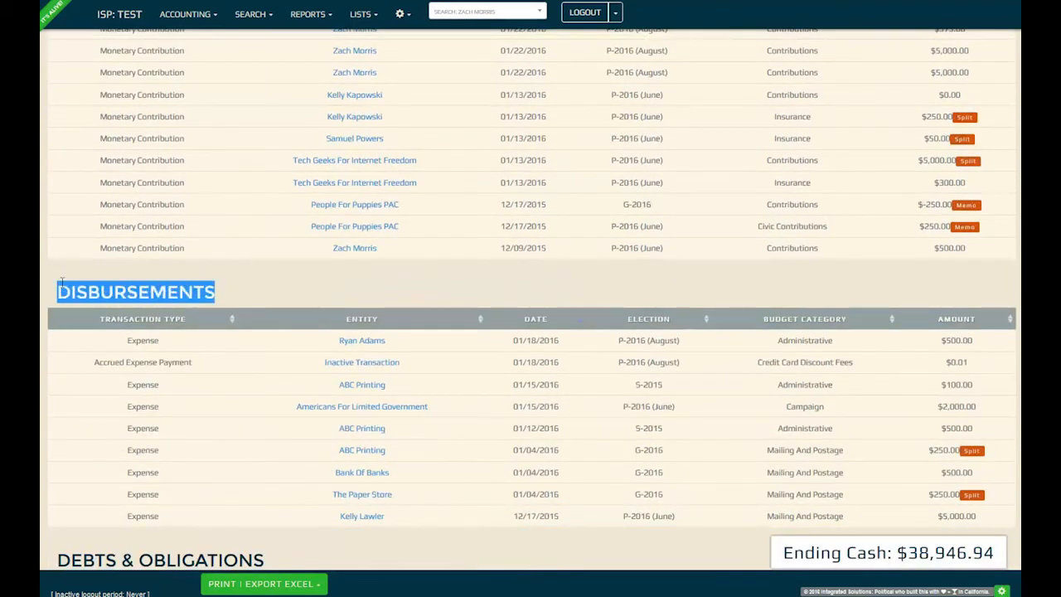
pyautogui.scroll(-2, 245, 266)
pyautogui.scroll(-2, 245, 266)
pyautogui.click(388, 397)
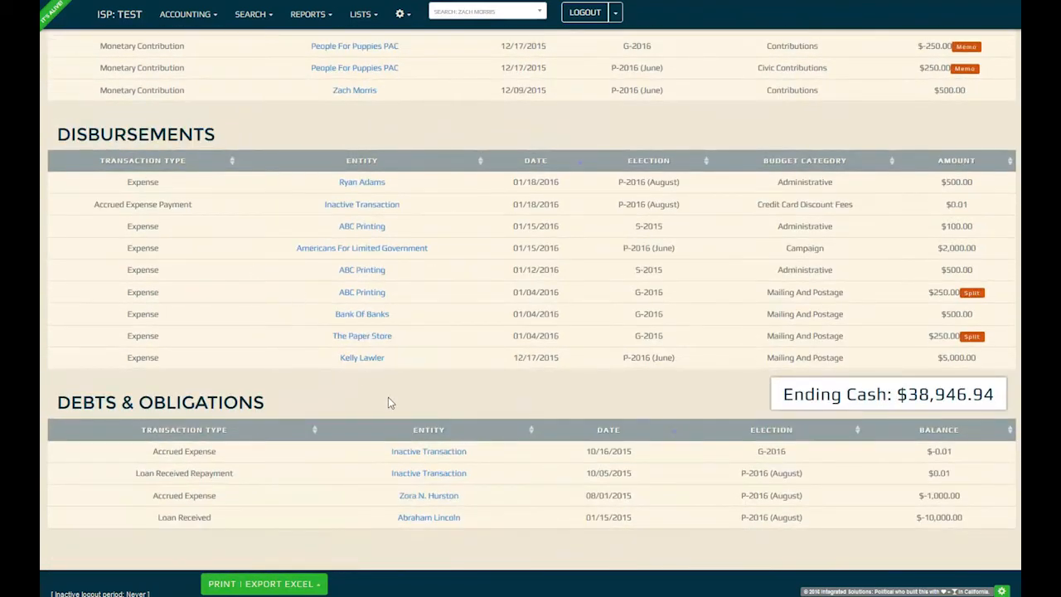
pyautogui.moveTo(247, 398); pyautogui.dragTo(55, 403)
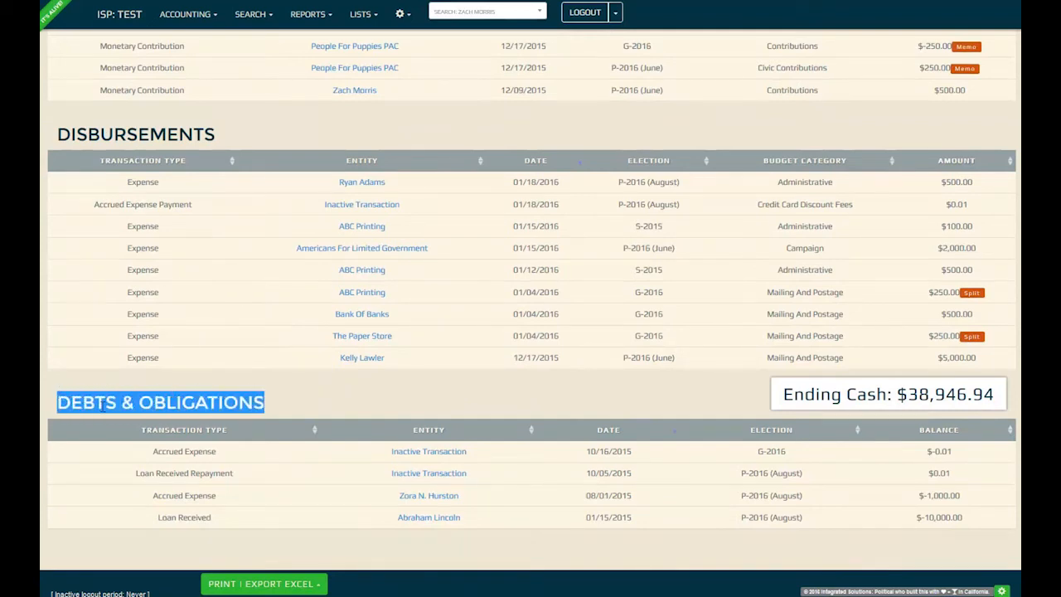
pyautogui.click(362, 389)
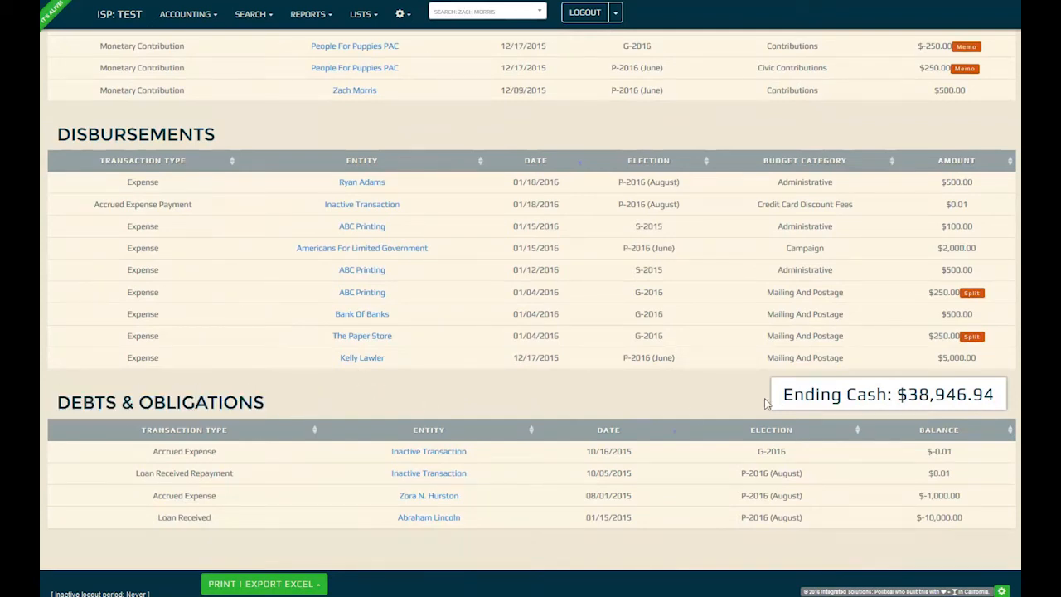
pyautogui.moveTo(781, 397); pyautogui.dragTo(1003, 407)
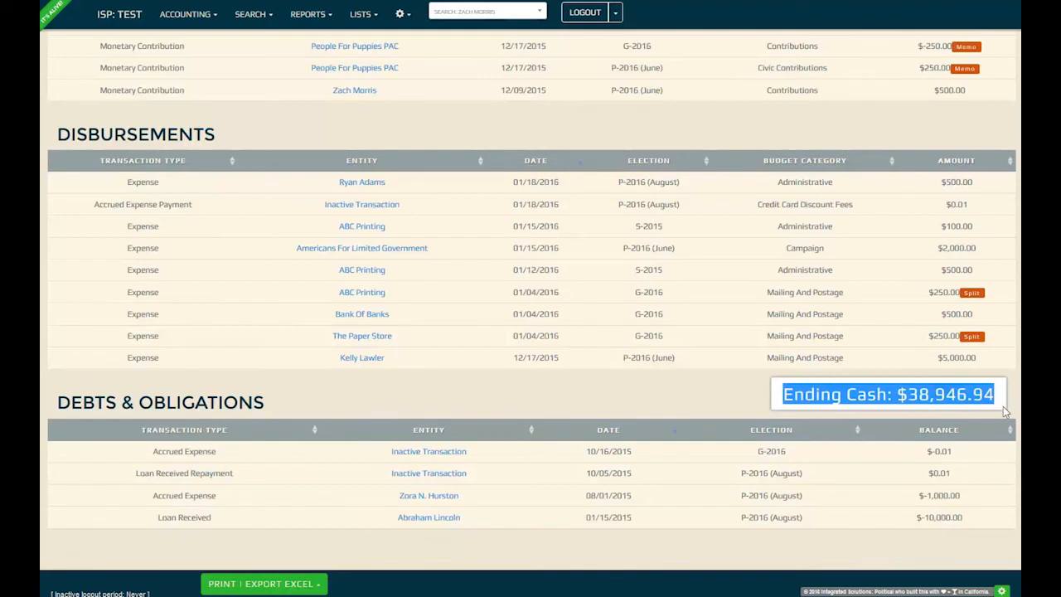
pyautogui.click(701, 408)
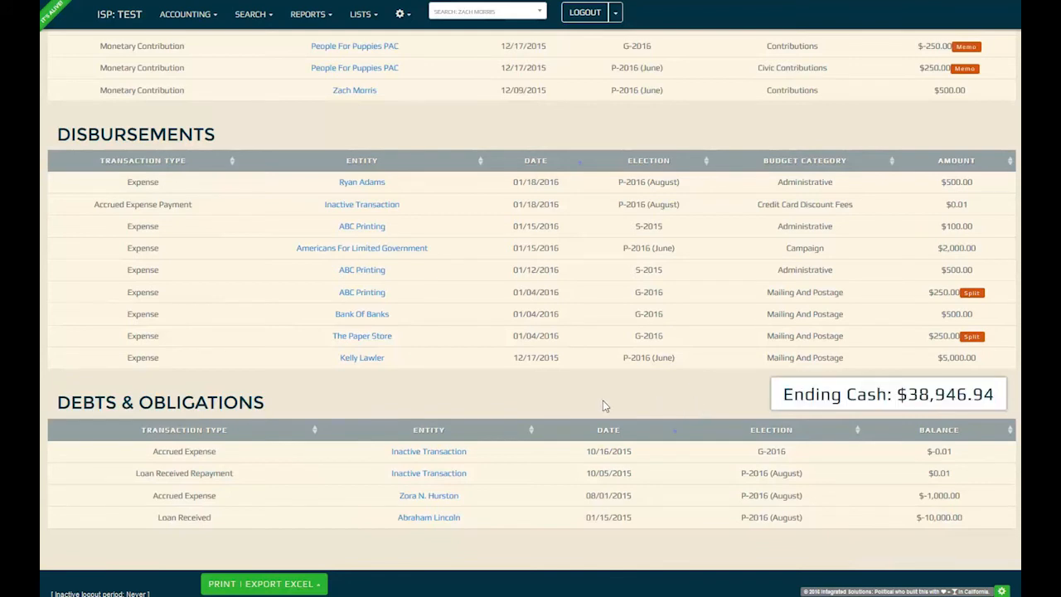
pyautogui.click(322, 588)
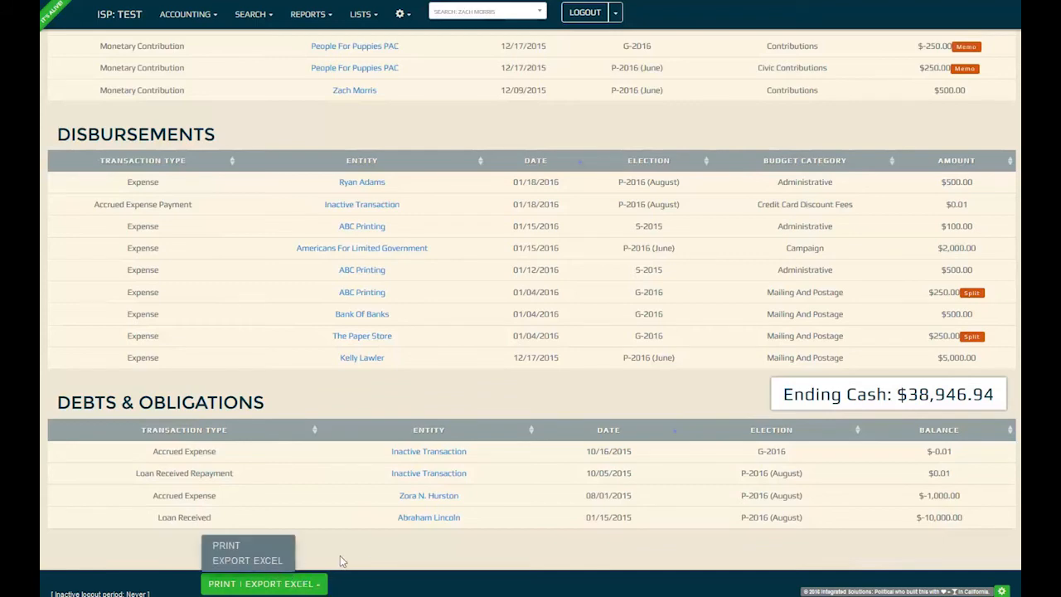
pyautogui.scroll(7, 375, 424)
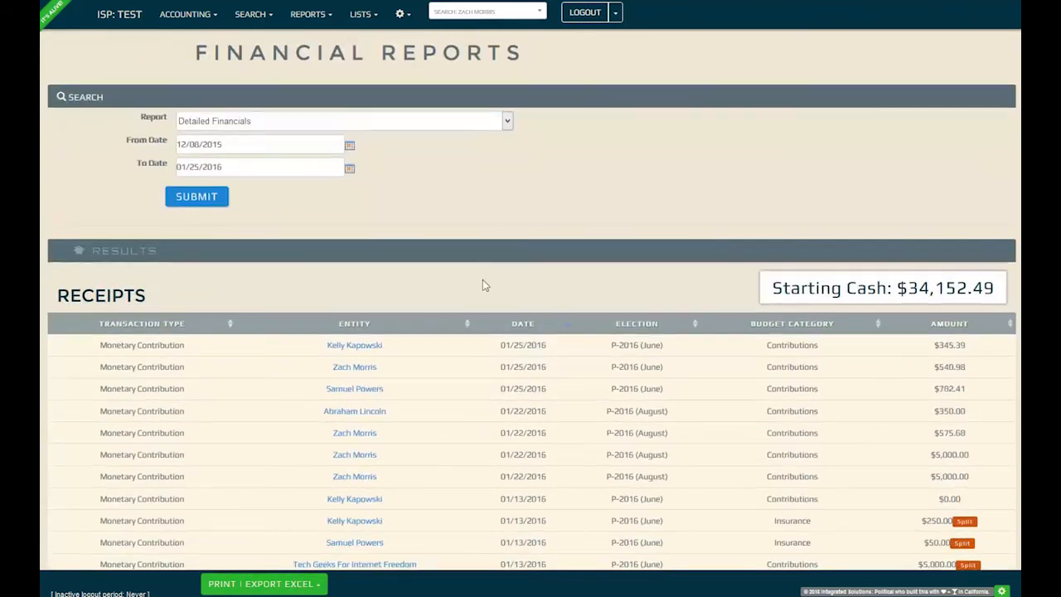
# - Run a Transactions report filtered to Monetary Contribution transactions
pyautogui.click(391, 126)
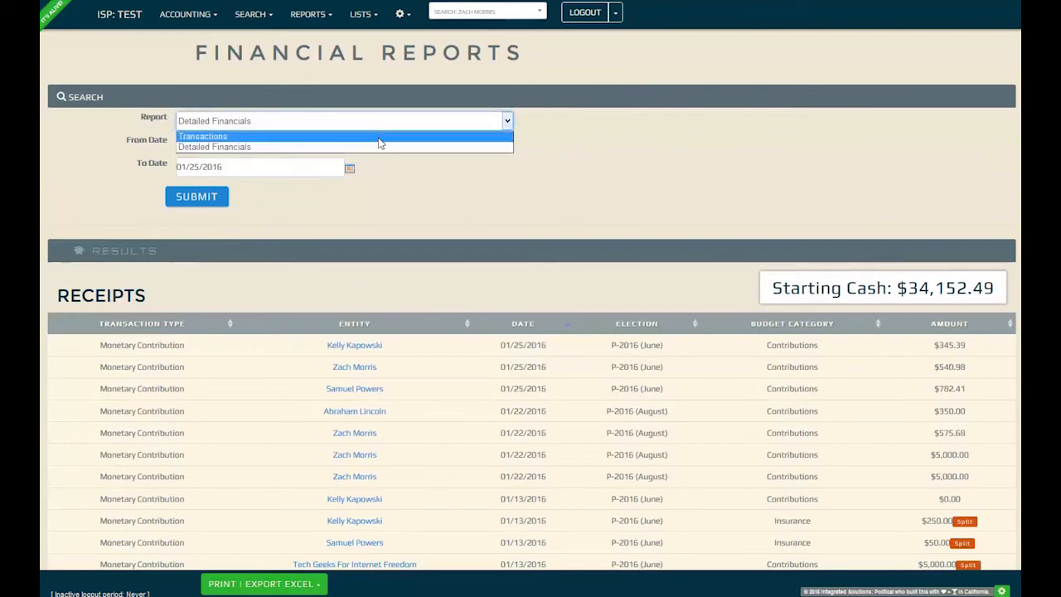
pyautogui.click(380, 138)
pyautogui.click(268, 142)
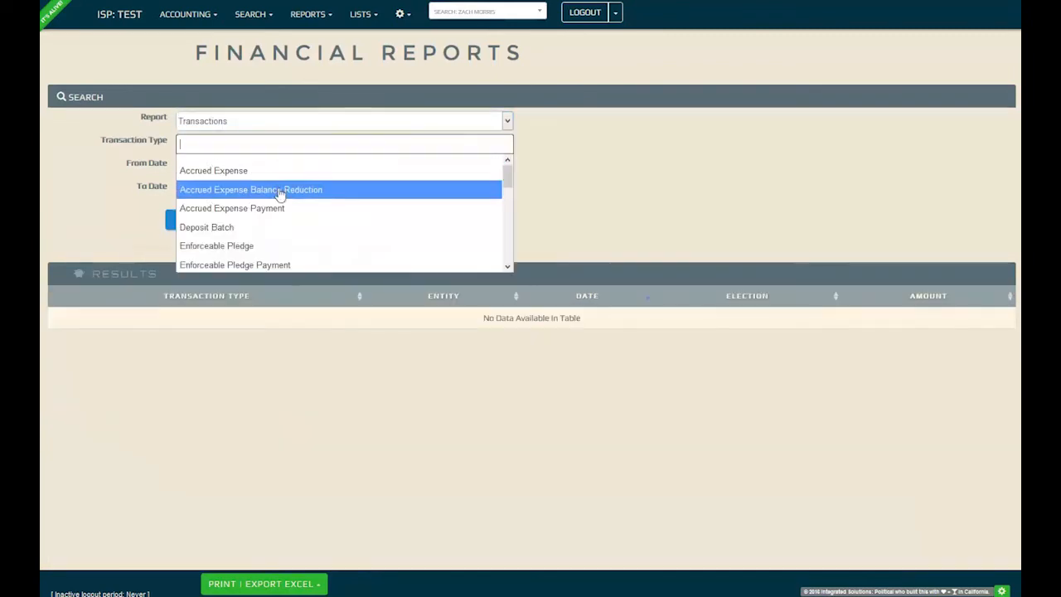
pyautogui.scroll(-4, 293, 220)
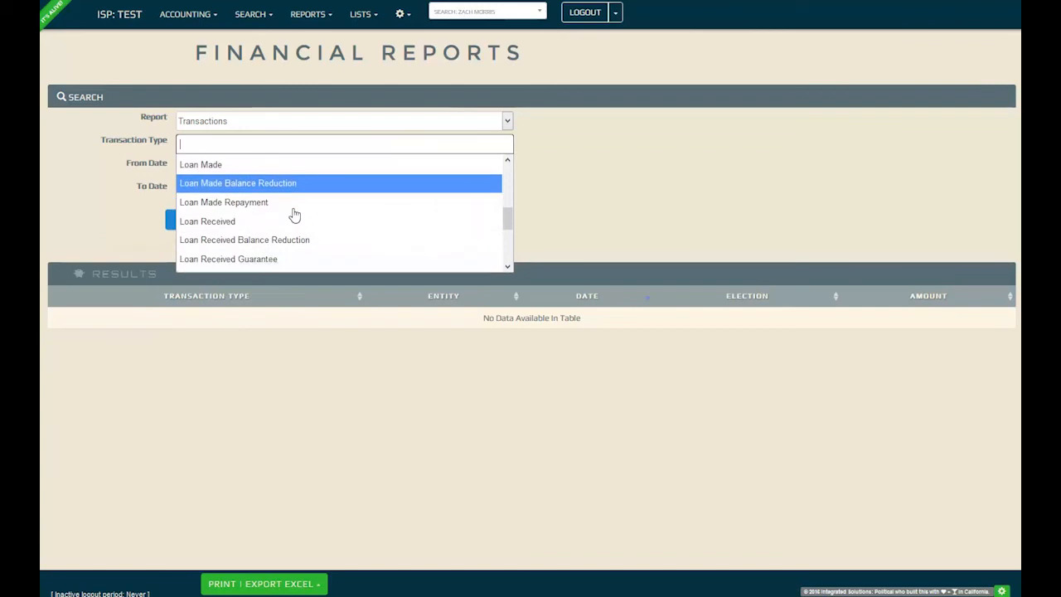
pyautogui.scroll(-3, 292, 214)
pyautogui.click(244, 208)
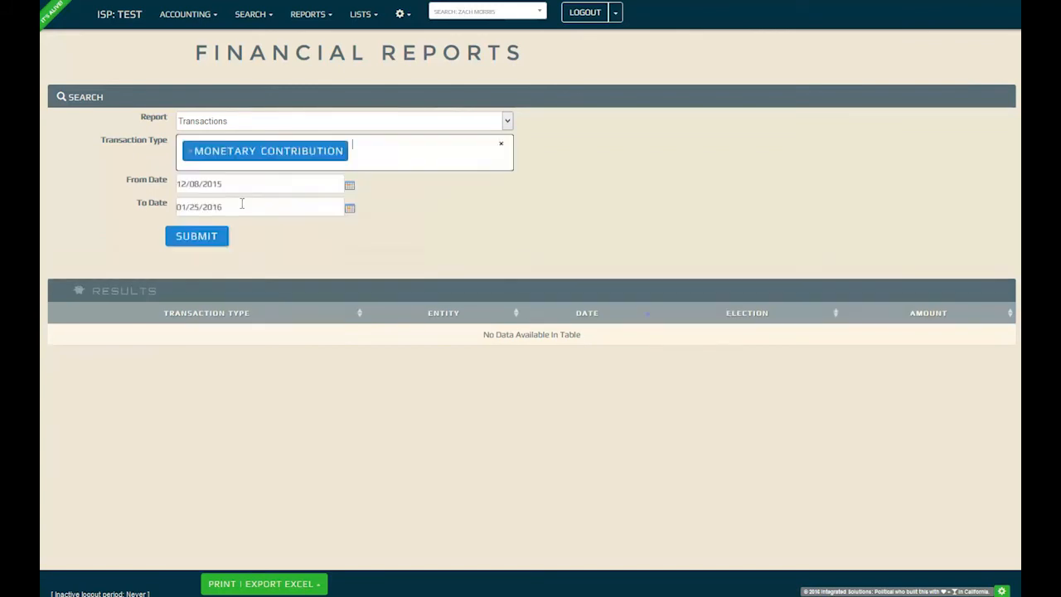
pyautogui.click(218, 238)
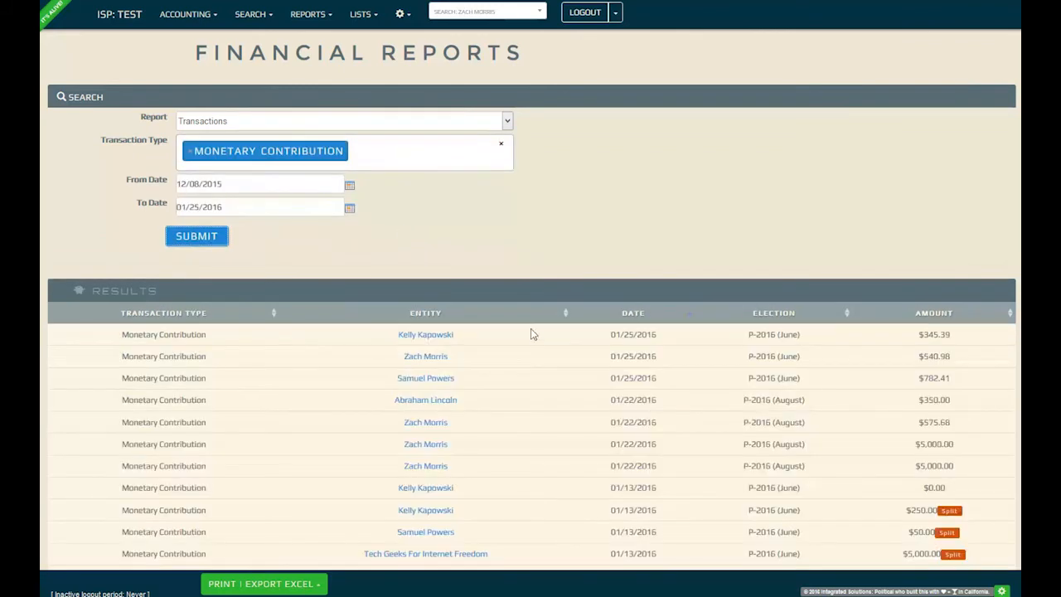
# - Scroll through the transaction results and bring up the report type list again
pyautogui.scroll(-1, 539, 345)
pyautogui.scroll(-2, 539, 345)
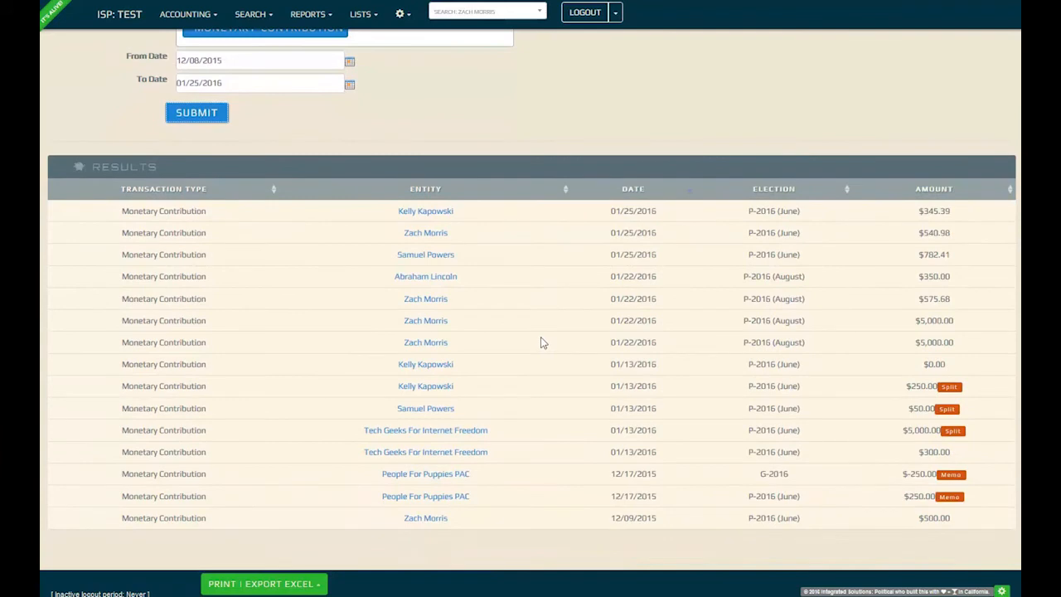
pyautogui.scroll(3, 541, 342)
pyautogui.click(322, 14)
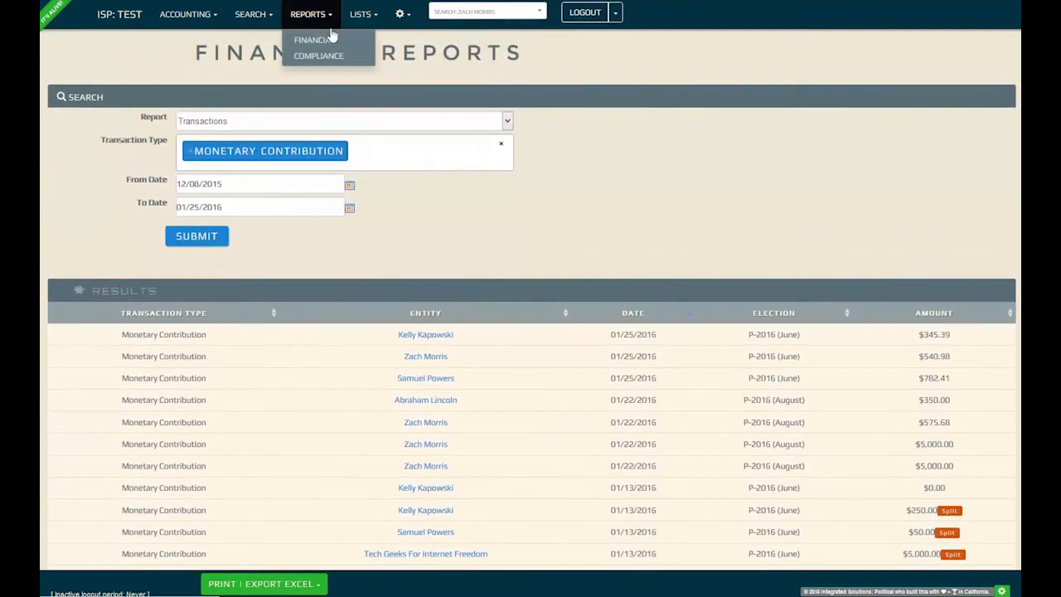
# - Start a CA Form 460 compliance report covering 01/01/2015 to 3/31/15
pyautogui.click(345, 56)
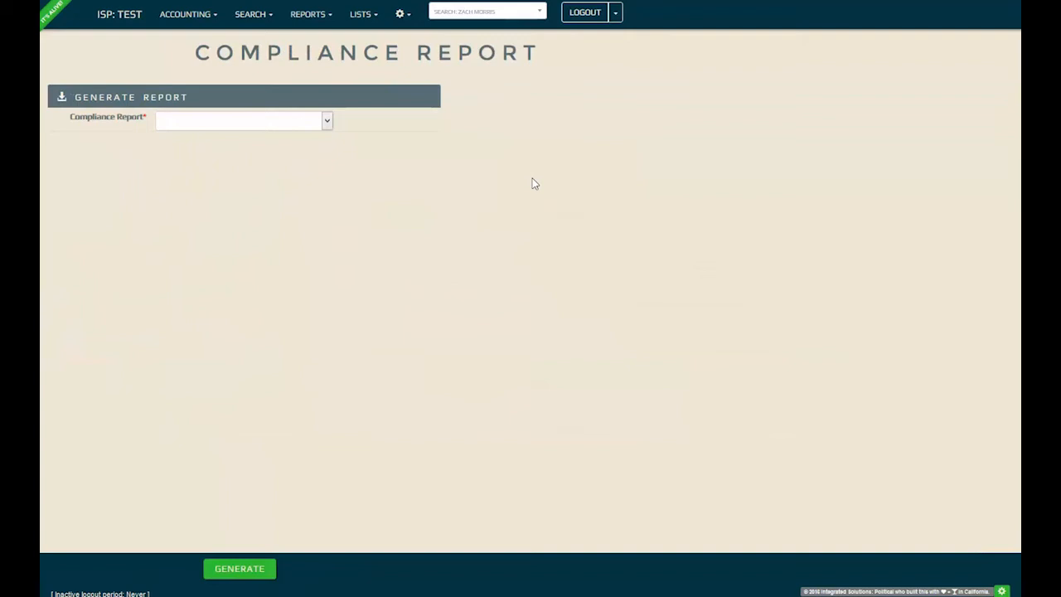
pyautogui.click(299, 125)
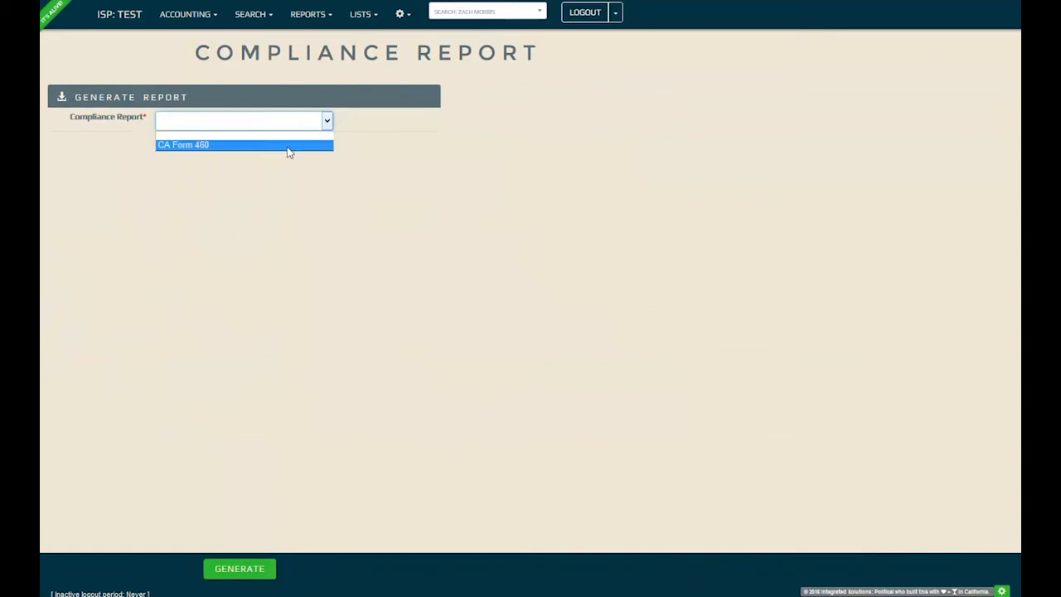
pyautogui.click(287, 146)
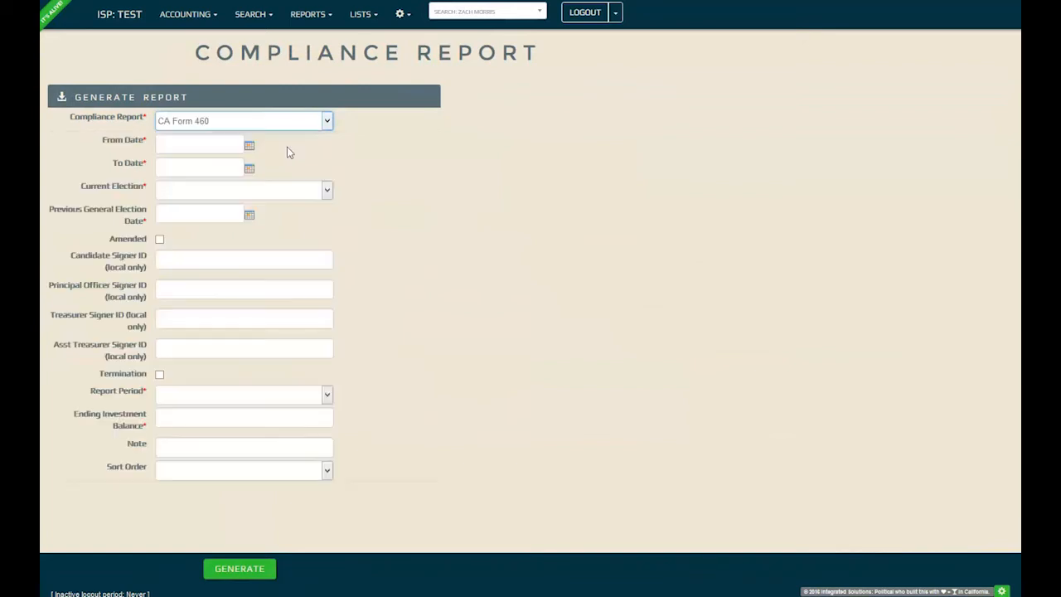
pyautogui.click(216, 146)
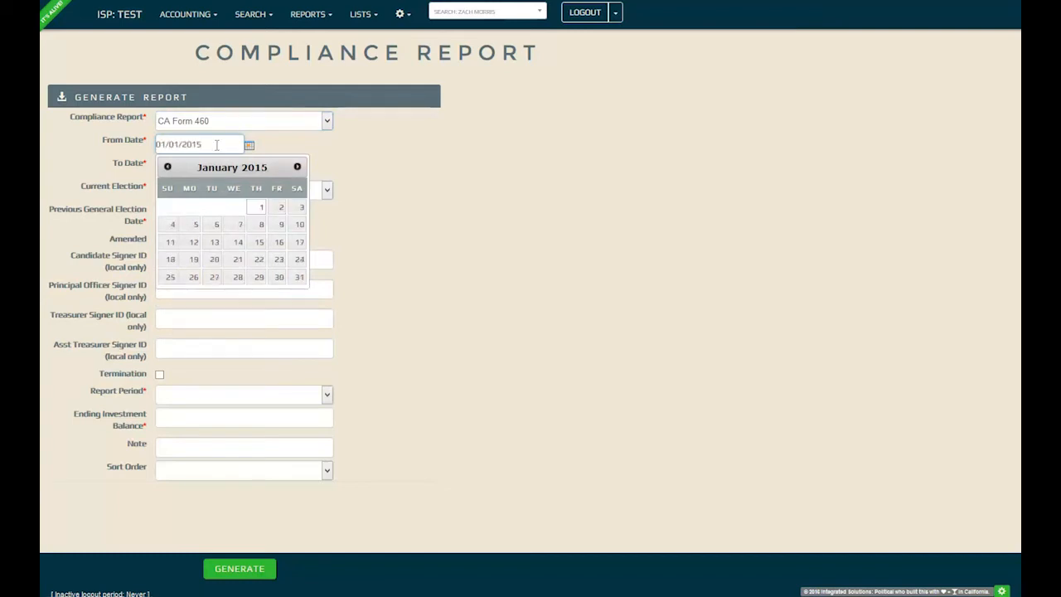
pyautogui.press('Tab')
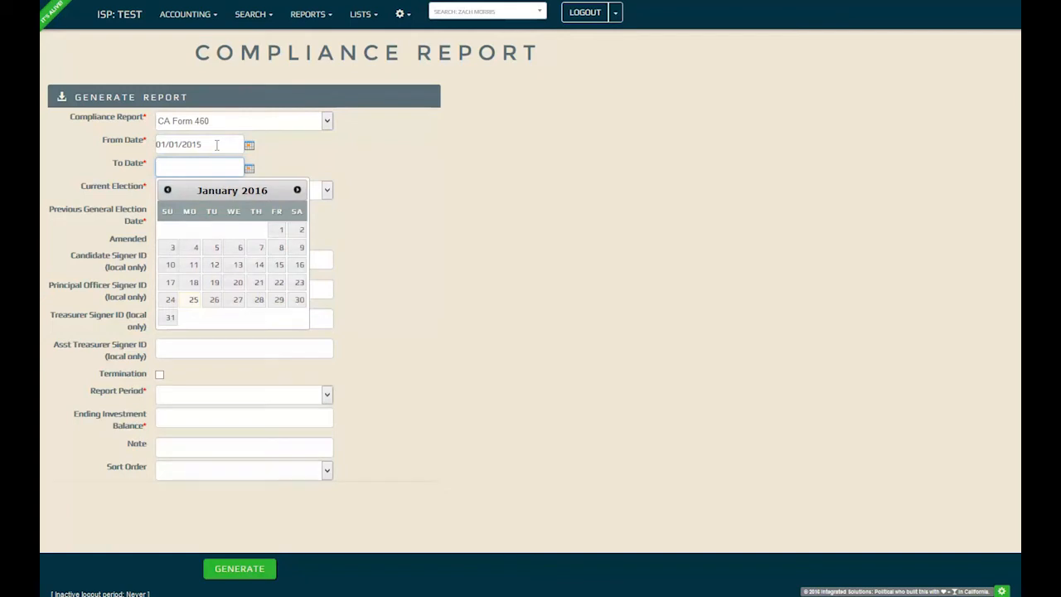
pyautogui.write('3/31/15')
pyautogui.press('Tab')
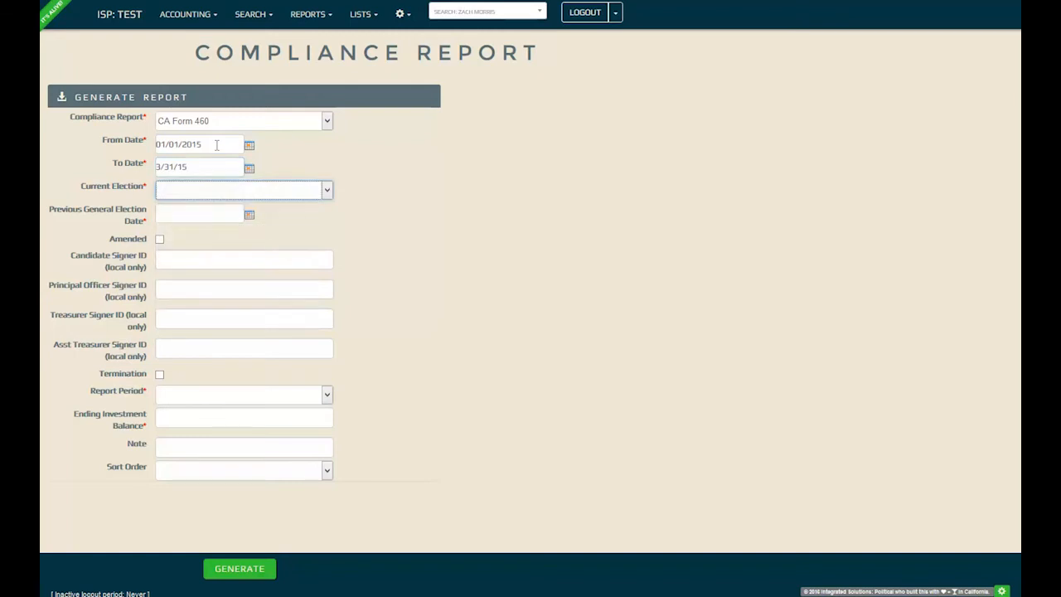
# - Set the election to R-2015 and the previous general election date to 11/3/14
pyautogui.click(269, 192)
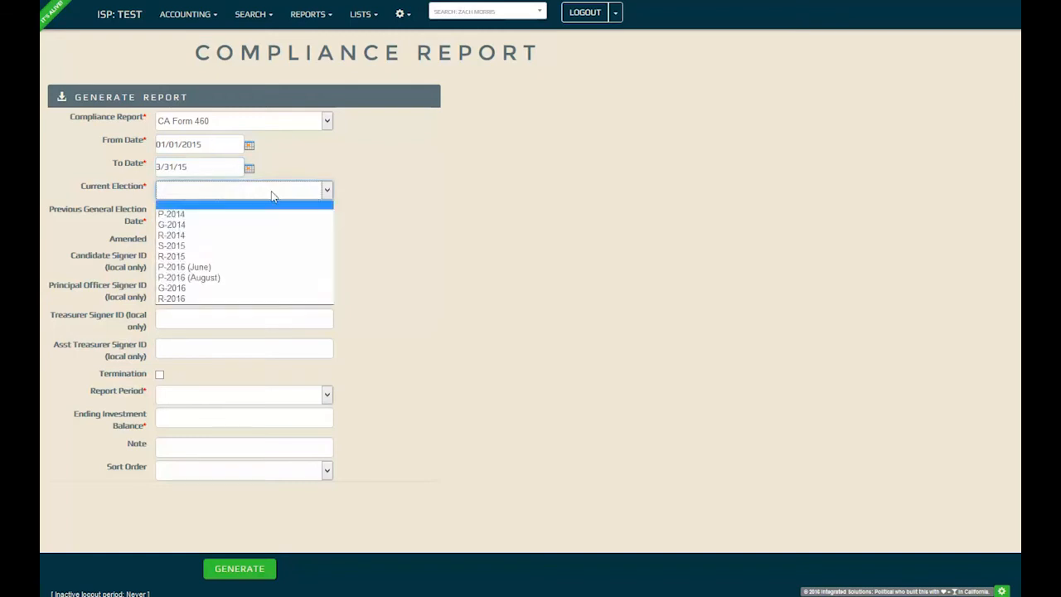
pyautogui.click(268, 257)
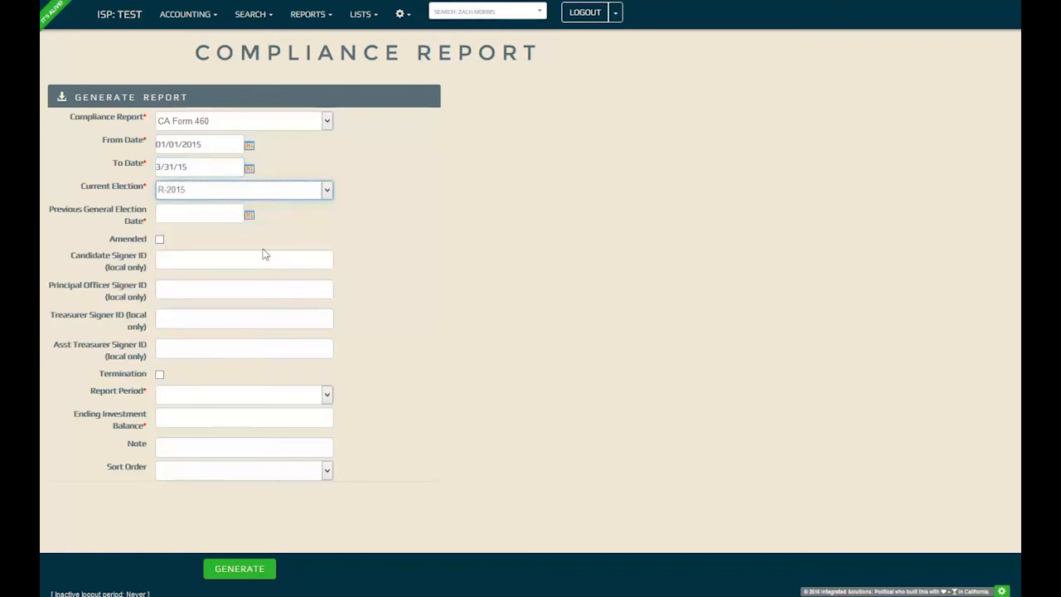
pyautogui.click(248, 216)
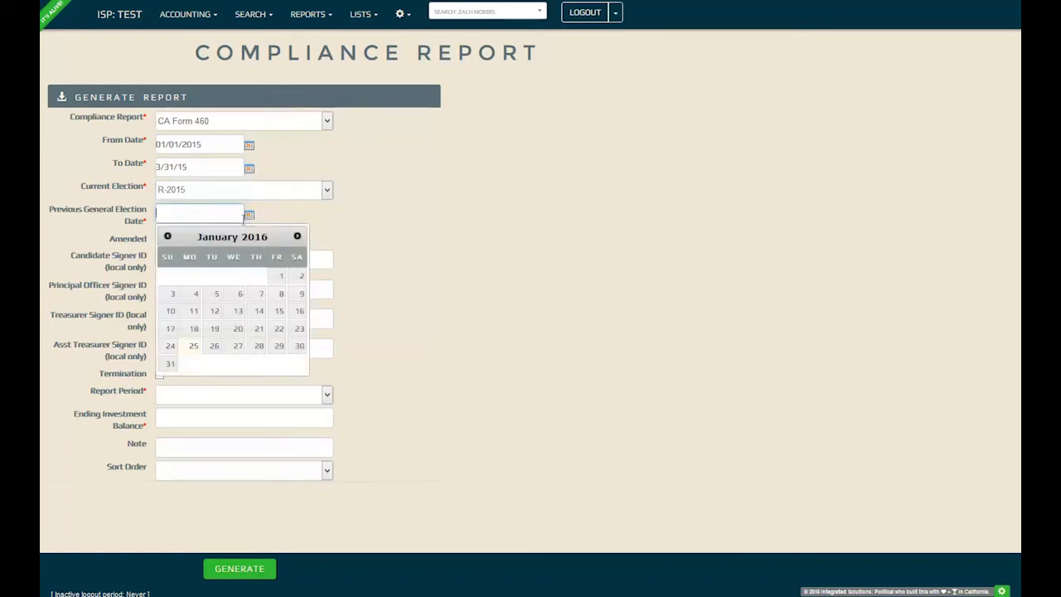
pyautogui.write('11/3/14')
pyautogui.press('Tab')
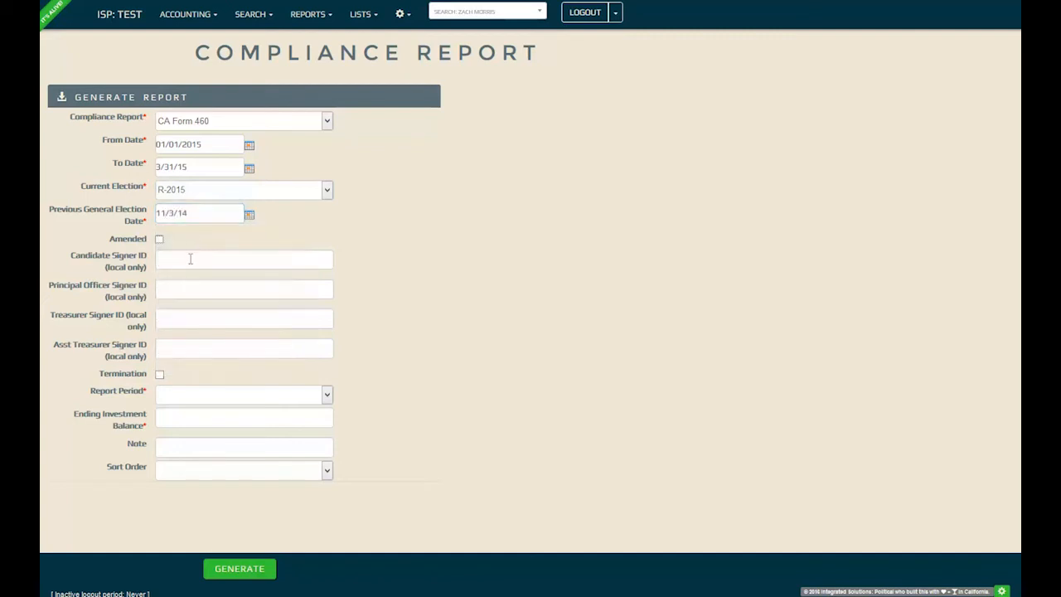
pyautogui.click(191, 264)
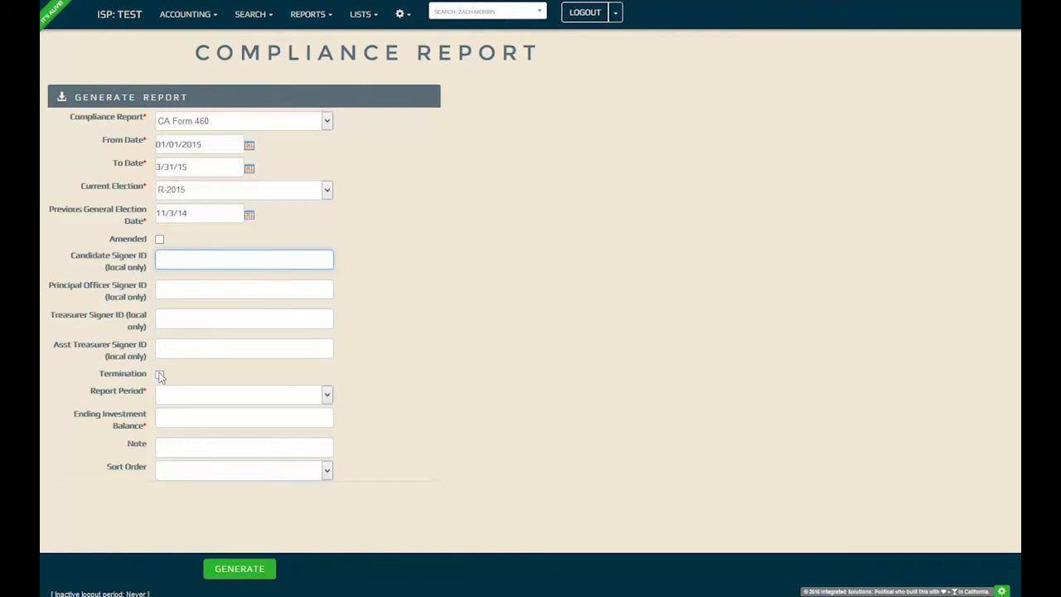
# - Choose Quarterly Statement with ending balance 3187, generate, and open the missing-address contact
pyautogui.click(187, 398)
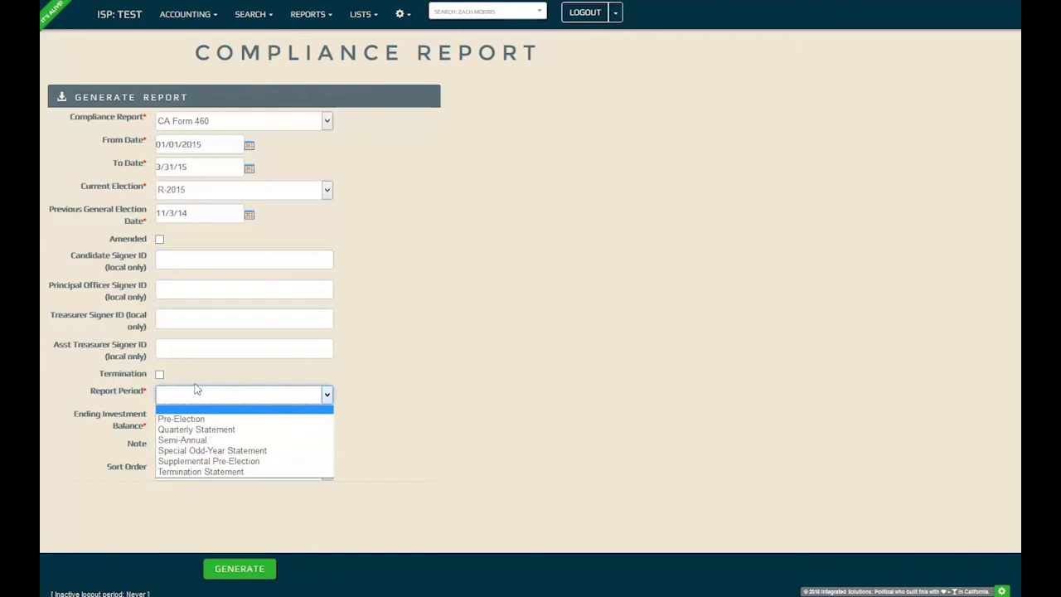
pyautogui.click(222, 429)
pyautogui.click(220, 418)
pyautogui.write('3187')
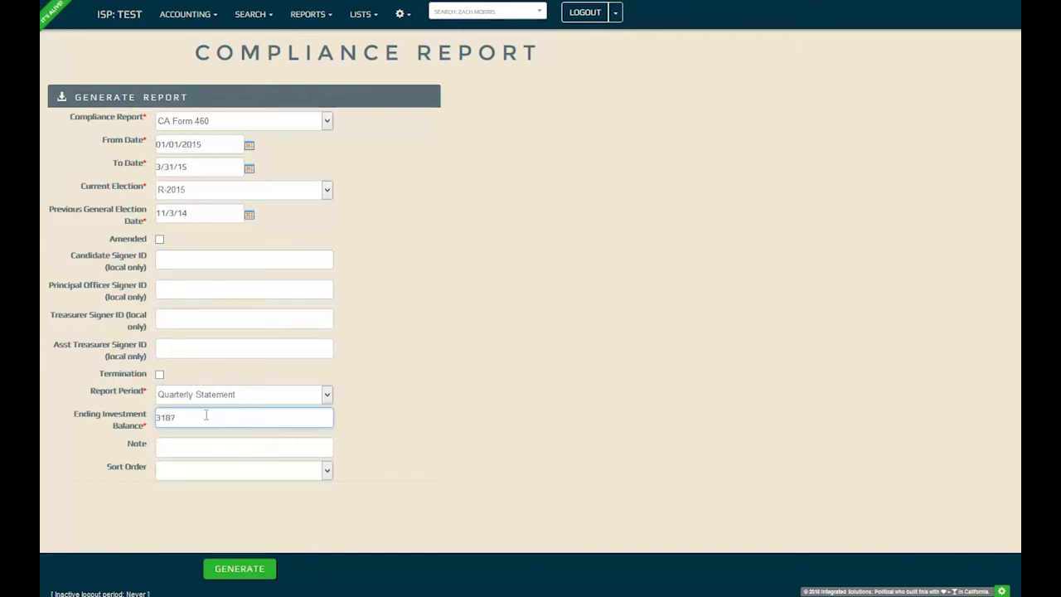
pyautogui.click(237, 565)
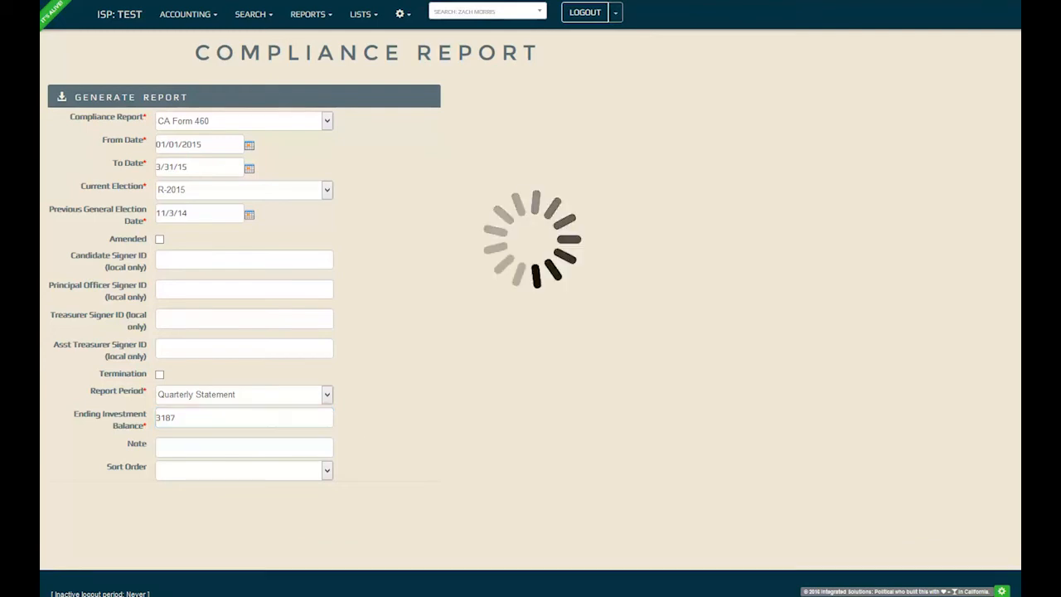
pyautogui.click(212, 157)
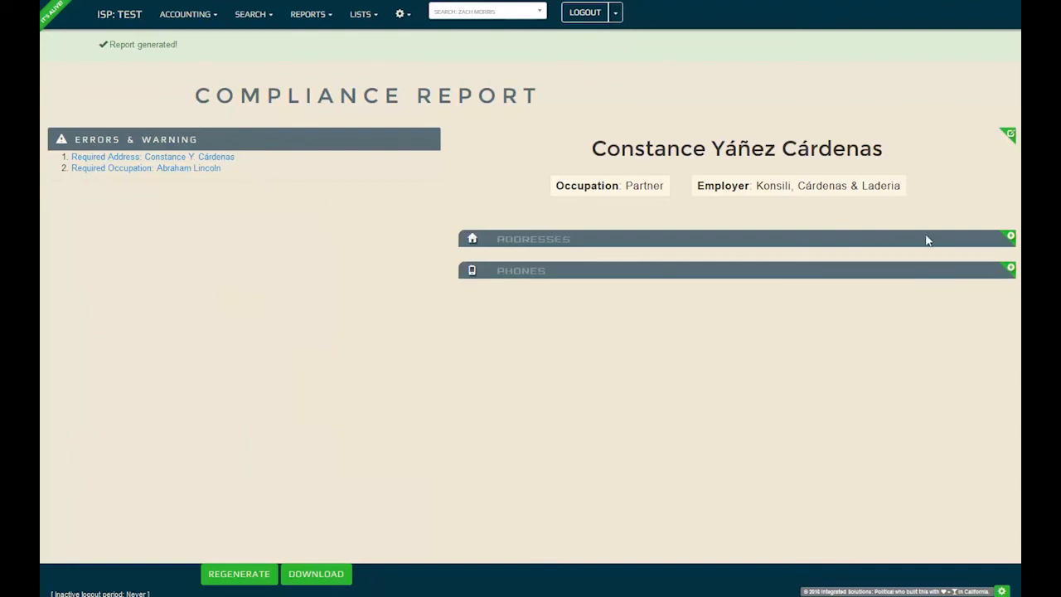
# - Add a Home address from the suggested match, marked primary reportable and primary mailing
pyautogui.click(1011, 240)
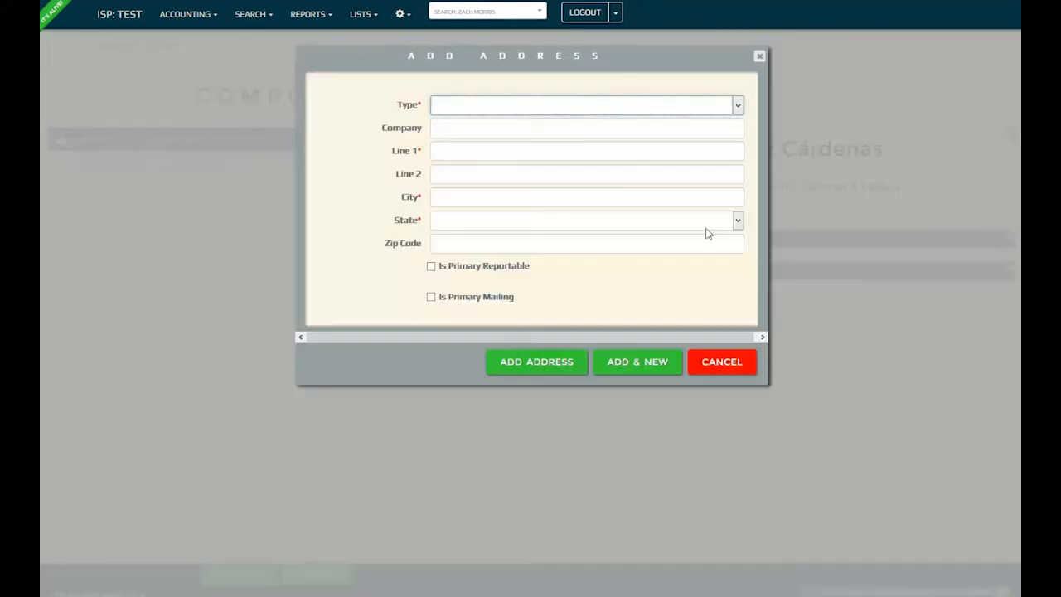
pyautogui.click(497, 106)
pyautogui.click(497, 132)
pyautogui.click(471, 151)
pyautogui.write('580')
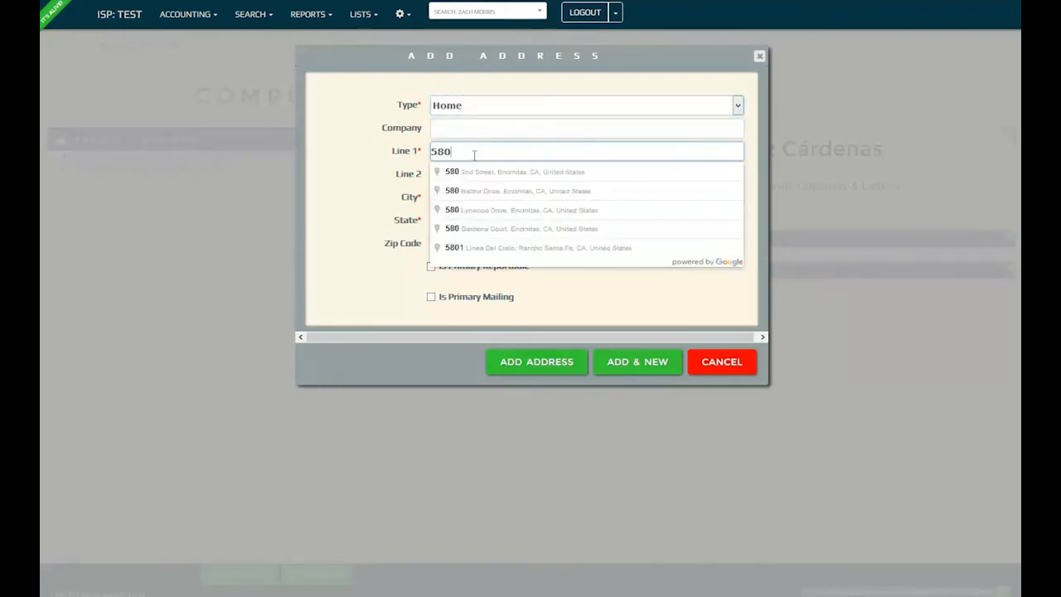
pyautogui.click(521, 229)
pyautogui.click(431, 267)
pyautogui.click(431, 297)
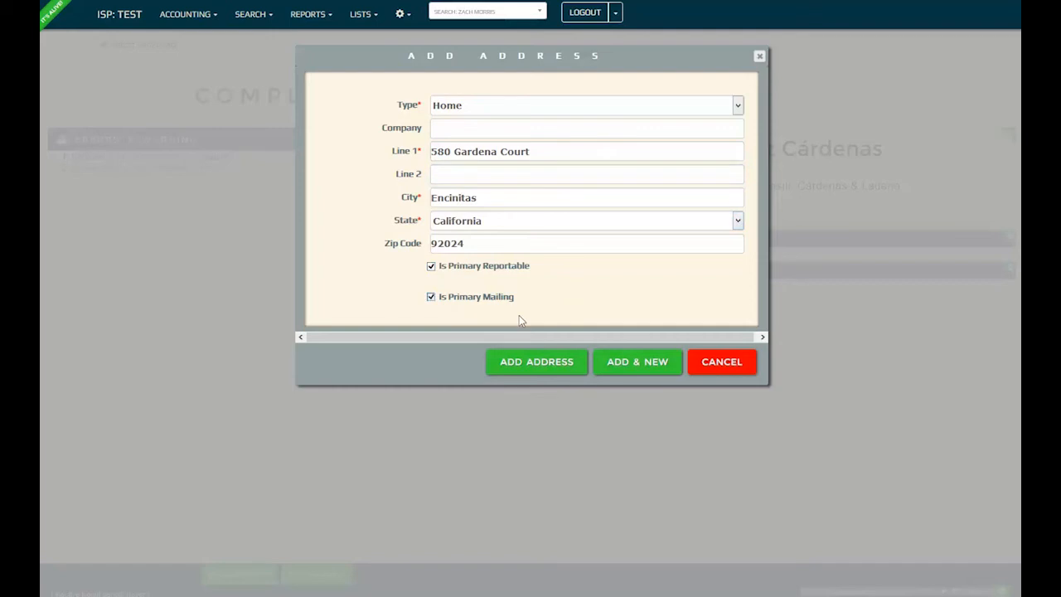
pyautogui.click(548, 363)
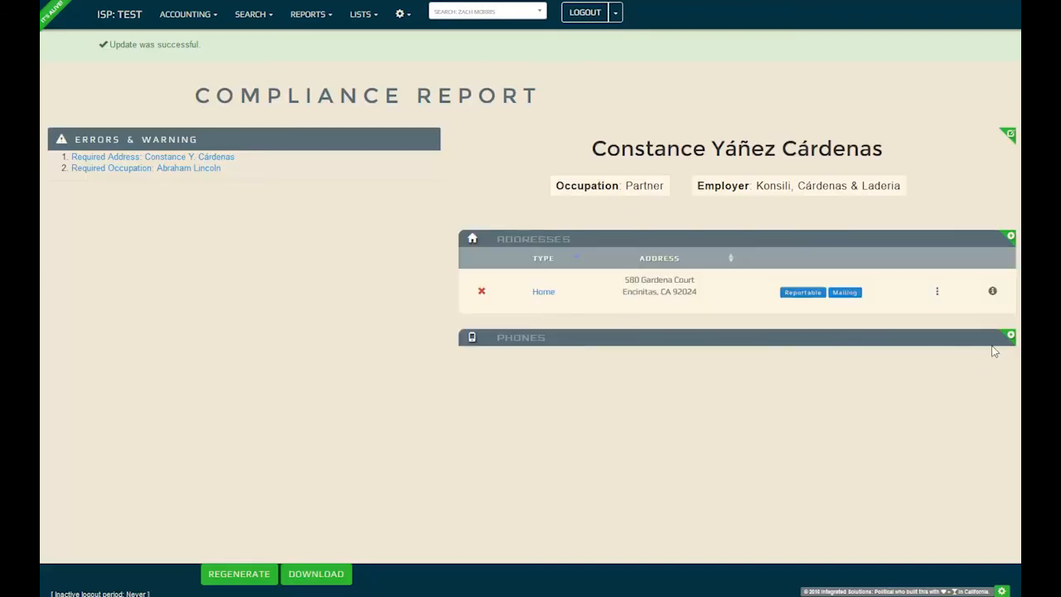
# - Add a primary Direct phone number, then open the contact missing an occupation
pyautogui.click(1011, 336)
pyautogui.click(458, 105)
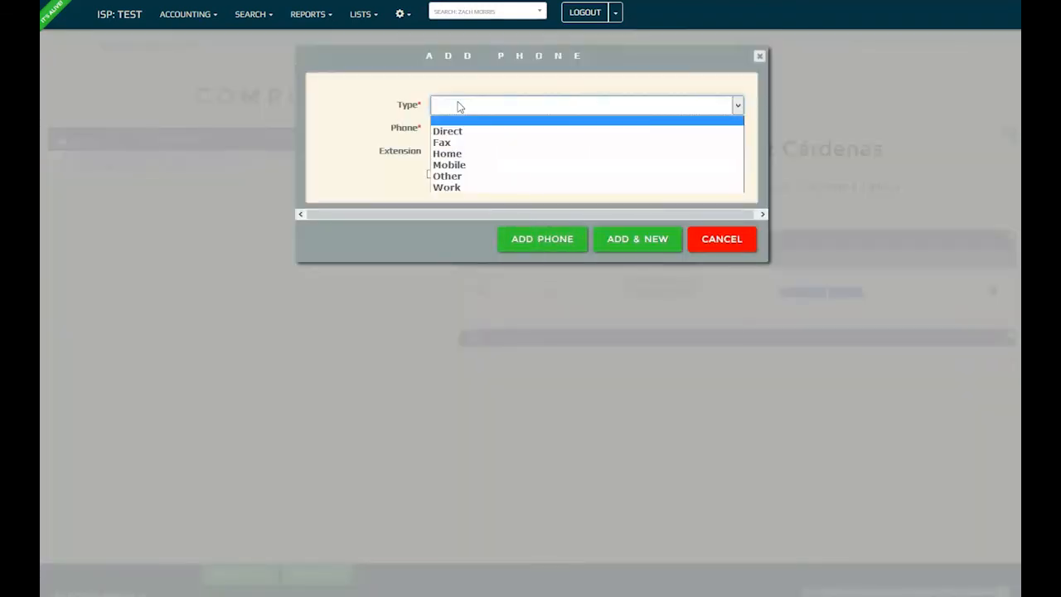
pyautogui.click(464, 133)
pyautogui.click(468, 130)
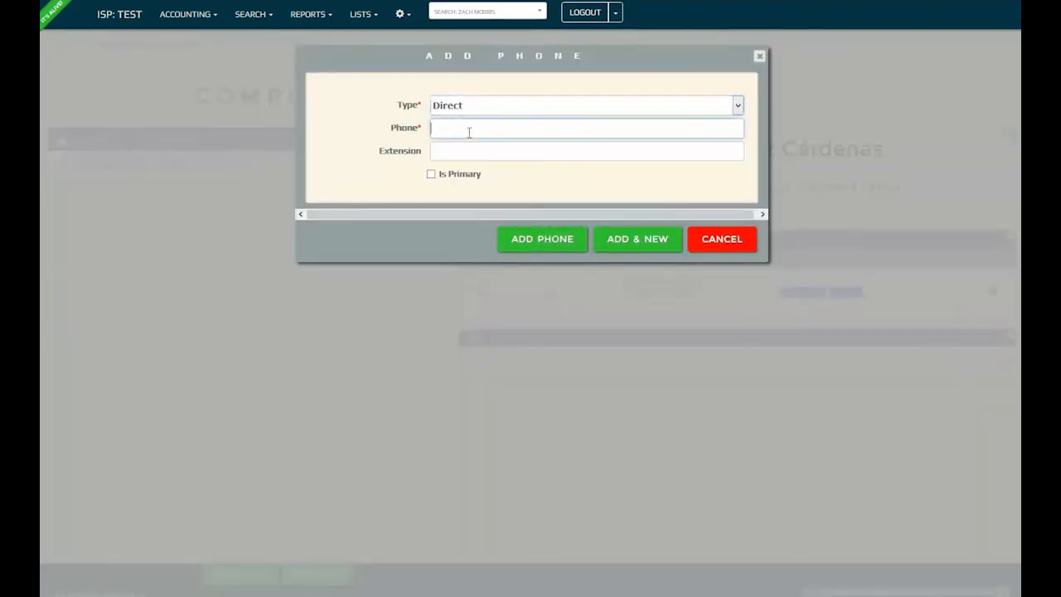
pyautogui.click(455, 175)
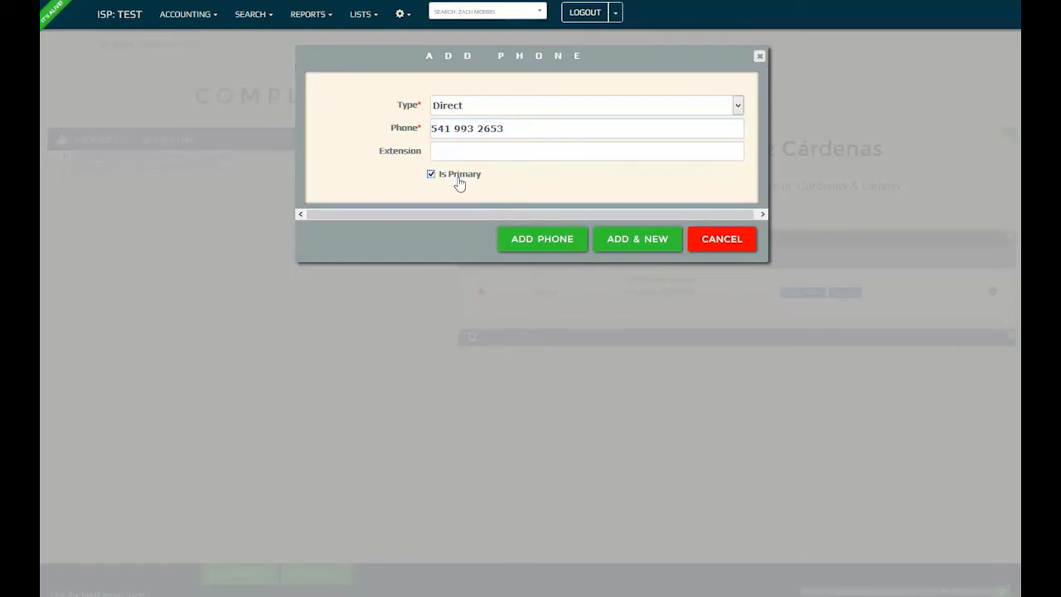
pyautogui.click(554, 240)
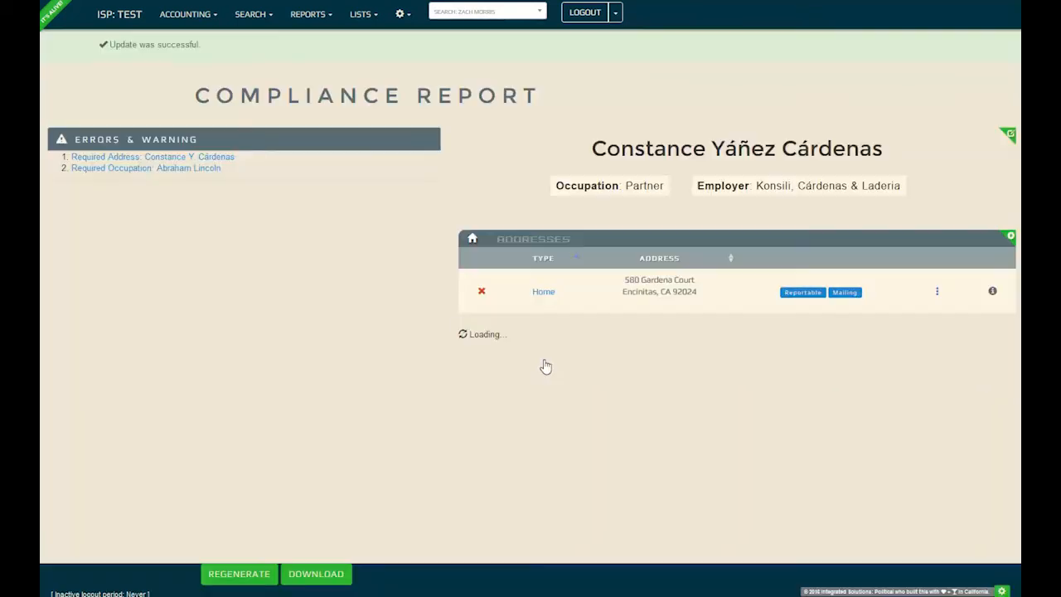
pyautogui.click(149, 168)
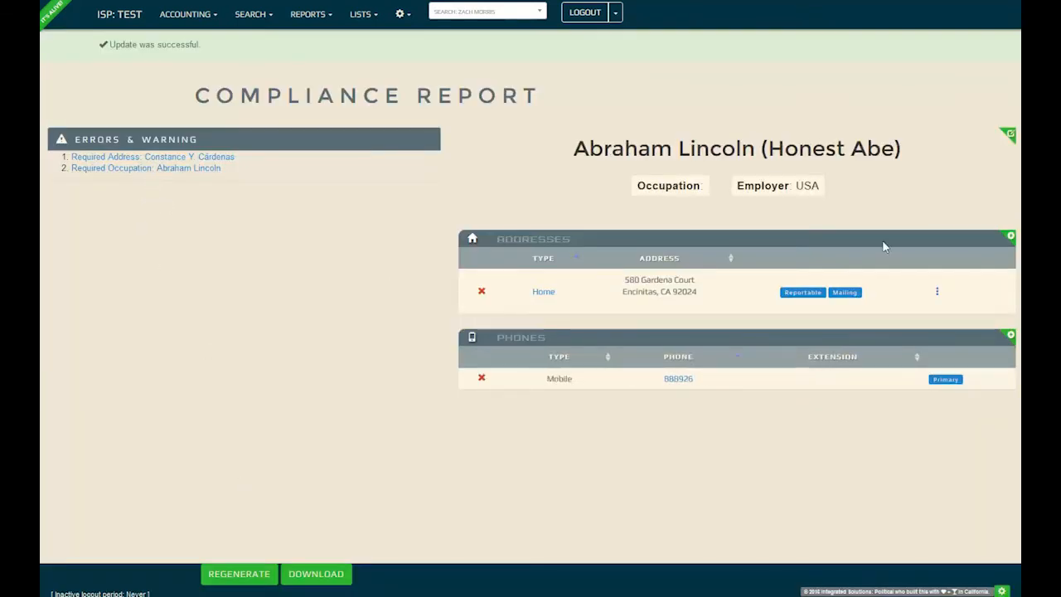
# - Set the flagged contact's occupation to President and save it
pyautogui.click(1009, 135)
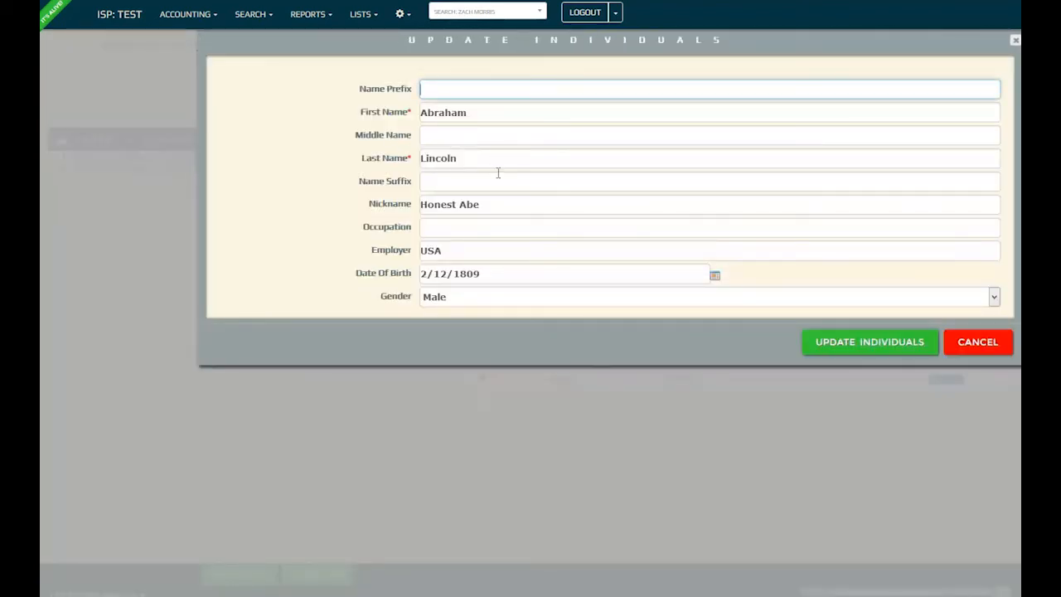
pyautogui.click(488, 230)
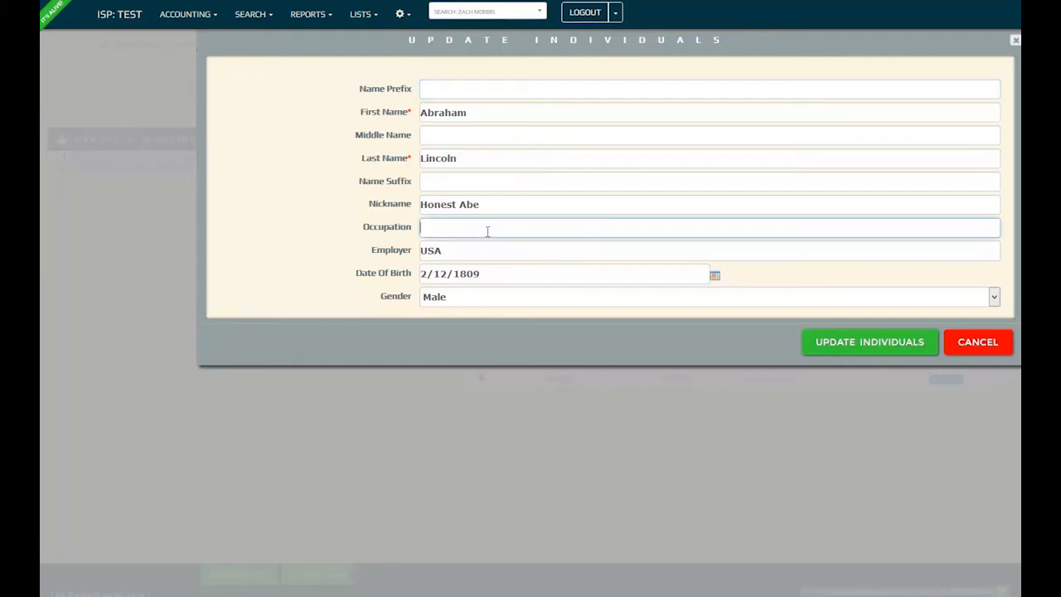
pyautogui.write('President')
pyautogui.click(823, 344)
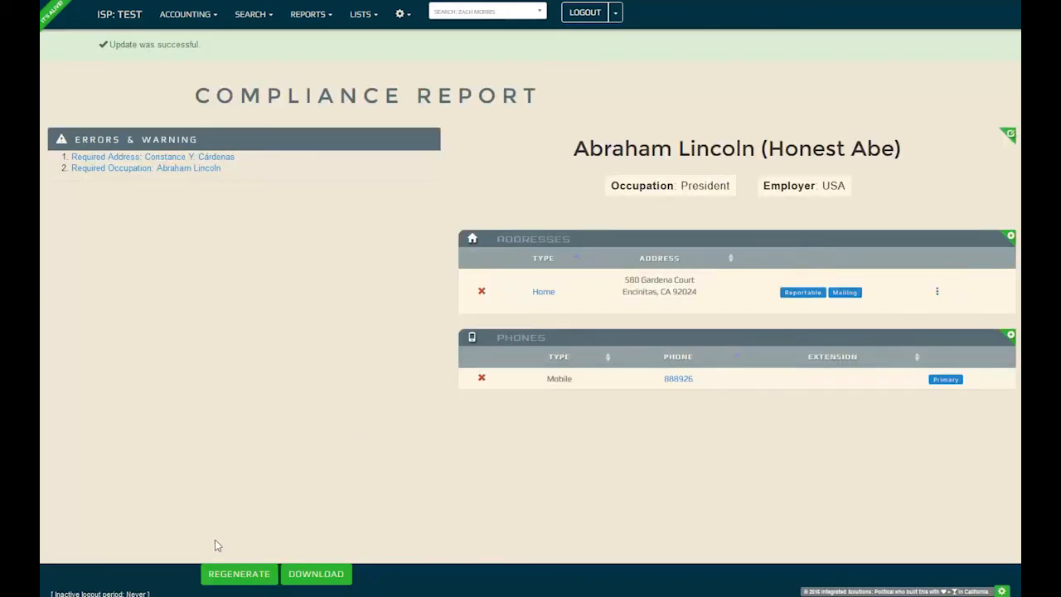
# - Regenerate the compliance report and download the resulting file
pyautogui.click(239, 574)
pyautogui.click(240, 571)
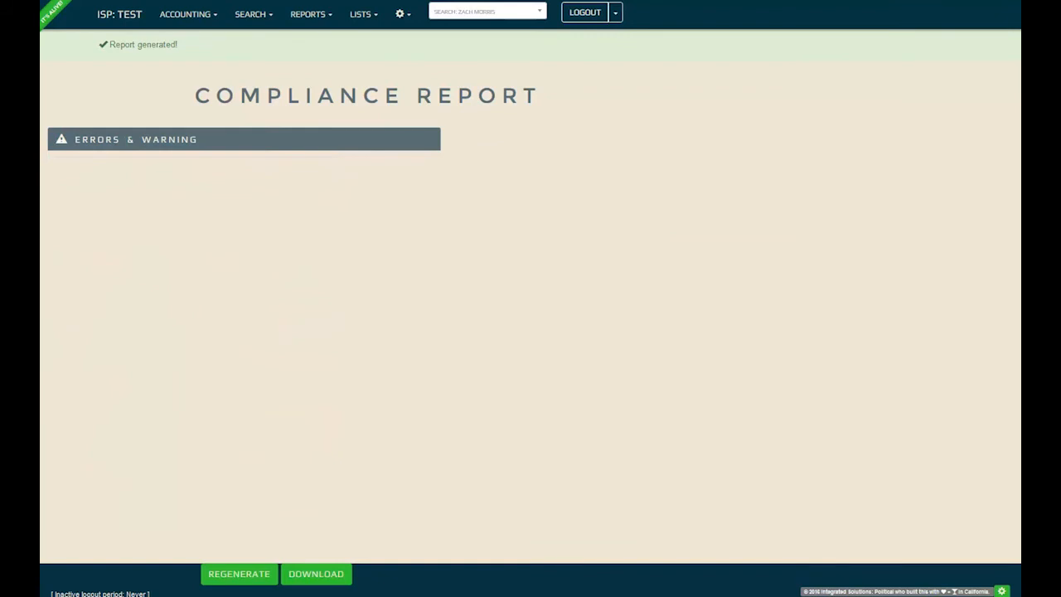
pyautogui.click(308, 574)
# - Open Report.cal in Notepad, scroll through its filing records, and close it
pyautogui.press('Return')
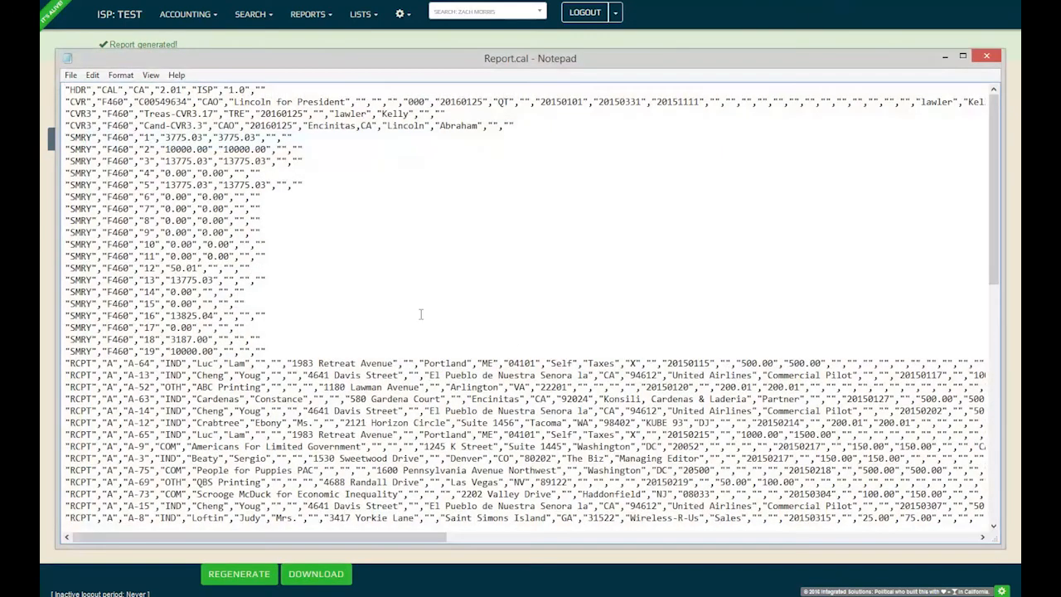
pyautogui.scroll(-4, 376, 290)
pyautogui.scroll(-11, 378, 292)
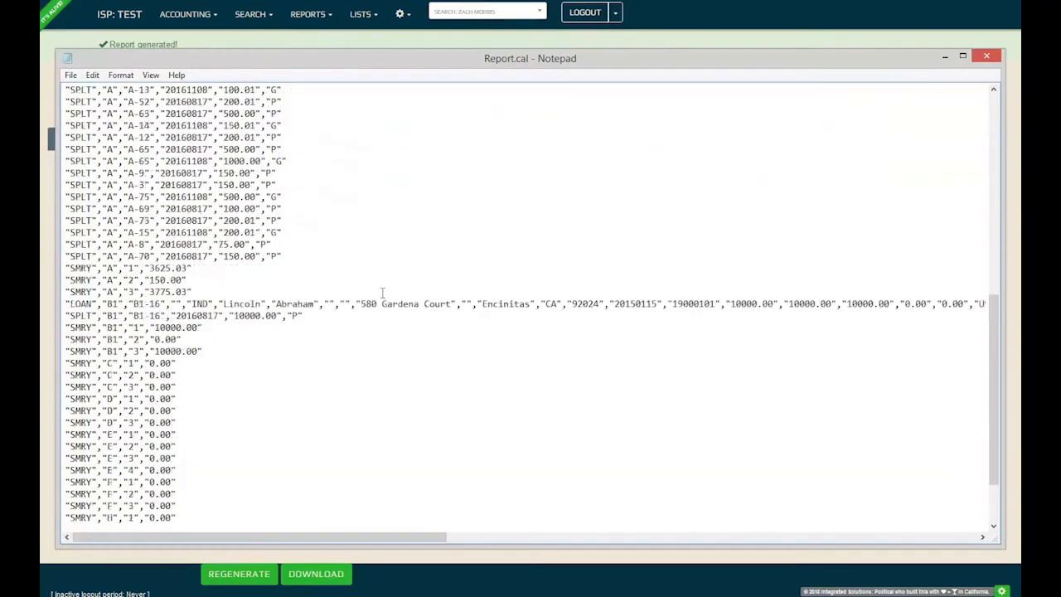
pyautogui.scroll(6, 383, 293)
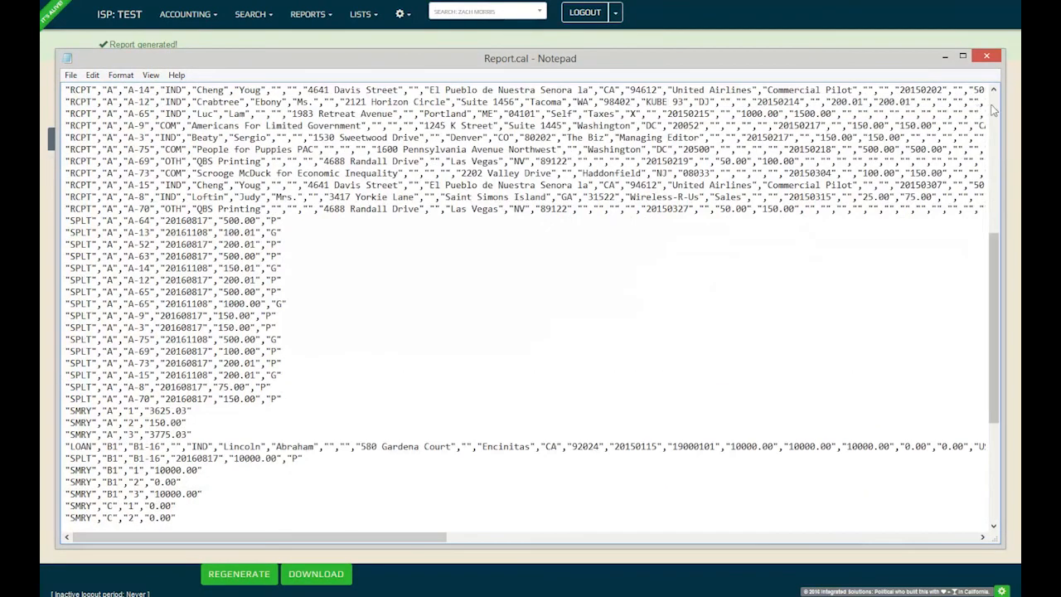
pyautogui.click(989, 57)
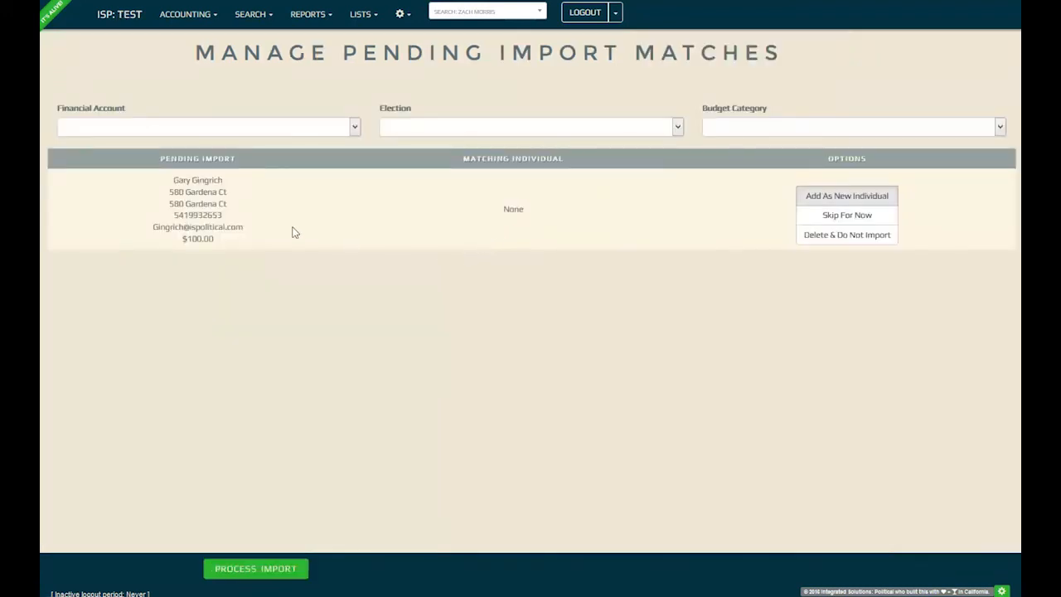
# - Give the $100.00 import account Checking, election R-2016 and budget category Contributions
pyautogui.moveTo(173, 178); pyautogui.dragTo(243, 240)
pyautogui.click(249, 244)
pyautogui.click(319, 132)
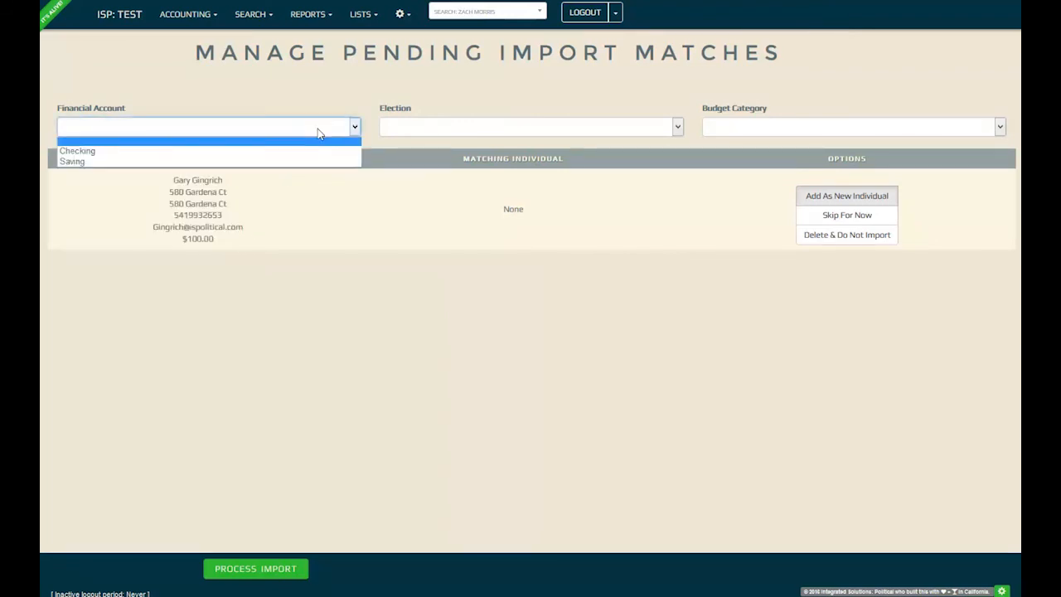
pyautogui.click(318, 151)
pyautogui.click(446, 133)
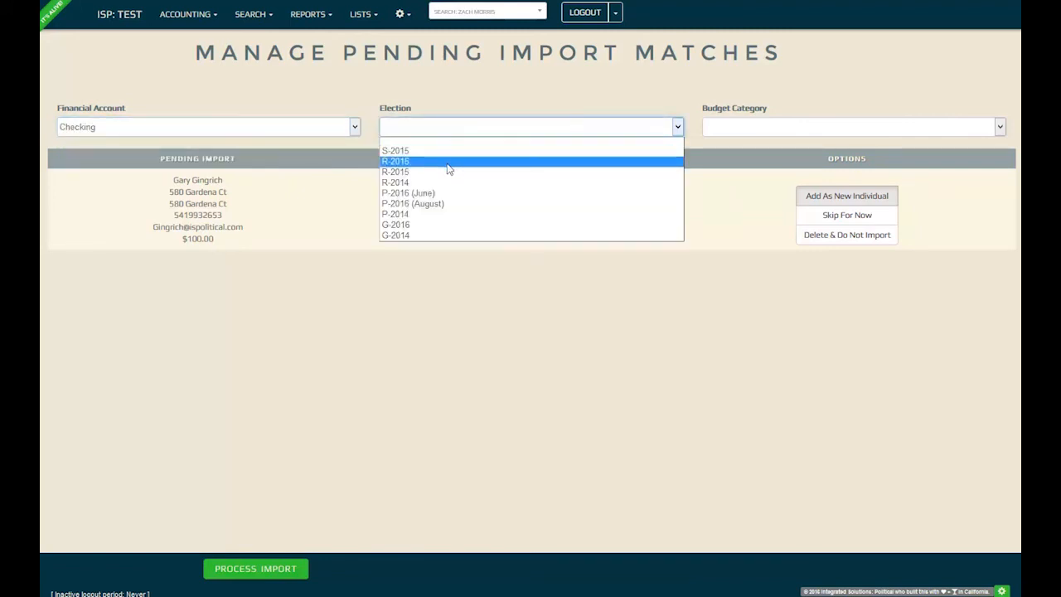
pyautogui.click(449, 163)
pyautogui.click(796, 133)
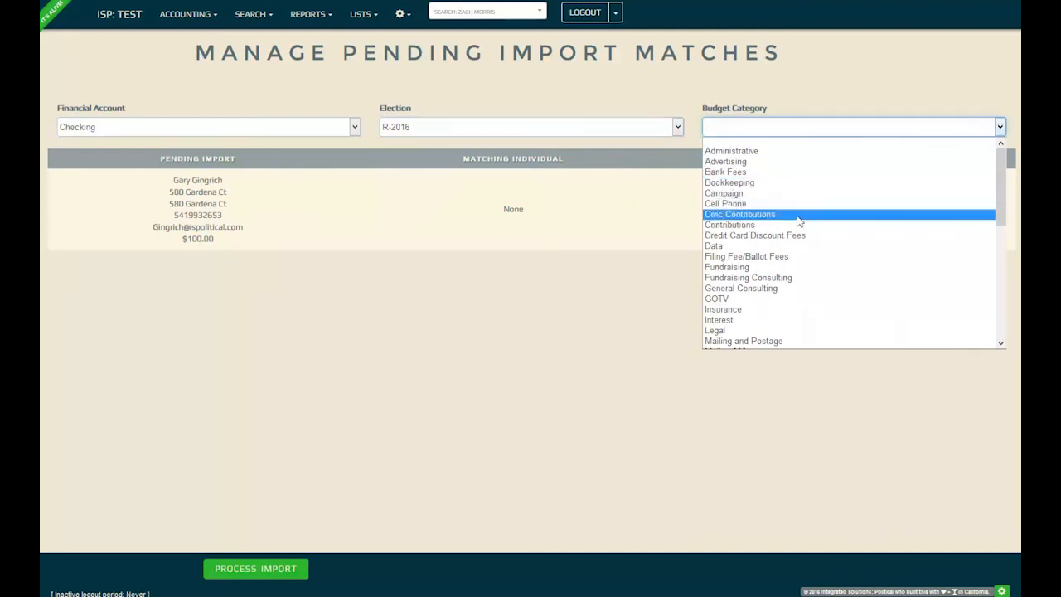
pyautogui.click(799, 226)
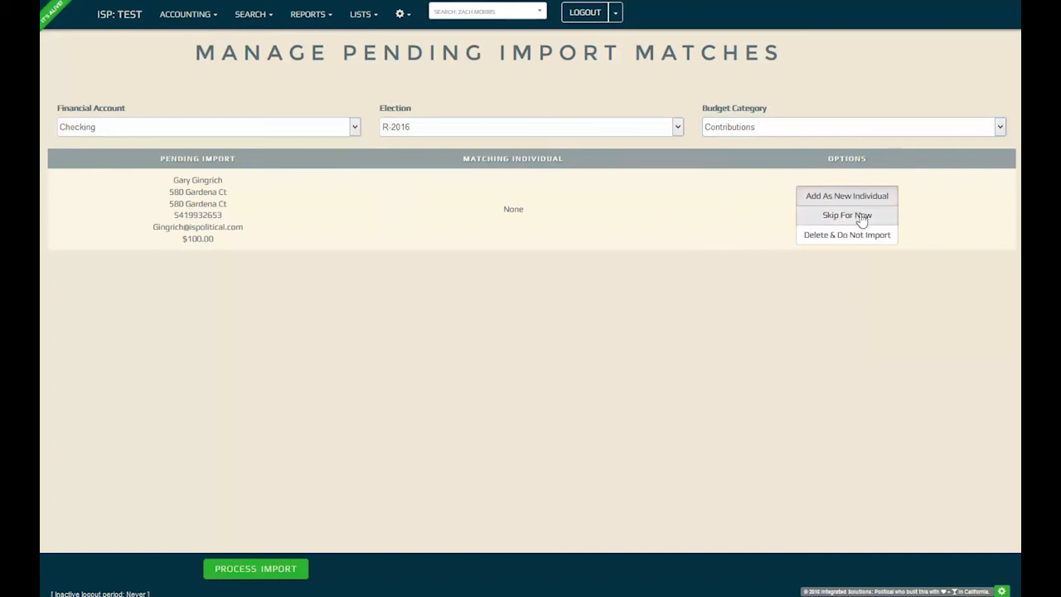
pyautogui.click(403, 15)
# - Start a new user with placeholder first name, last name and e-mail
pyautogui.click(411, 56)
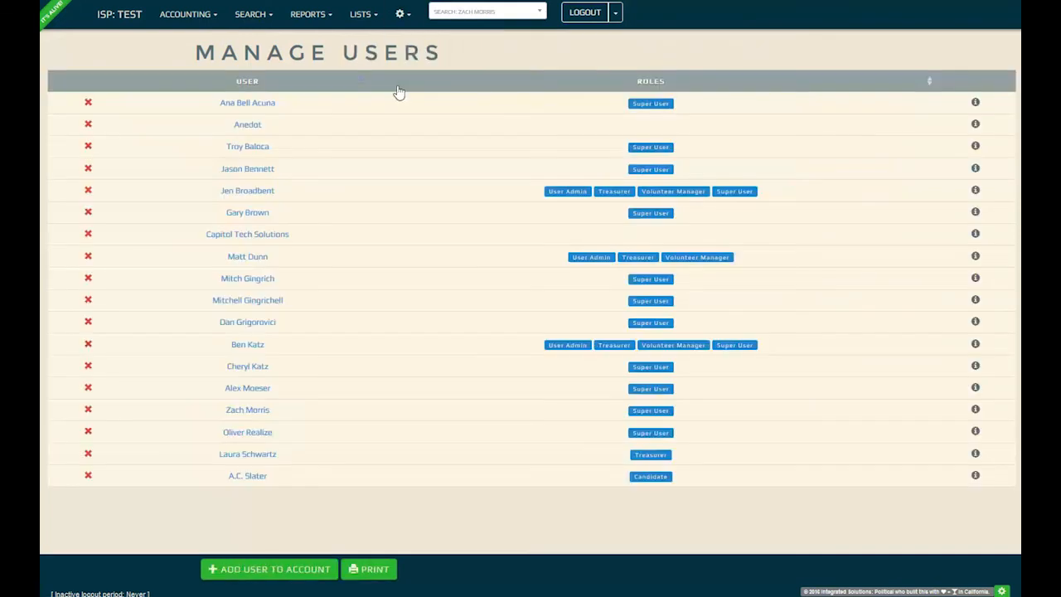
pyautogui.click(296, 569)
pyautogui.write('You')
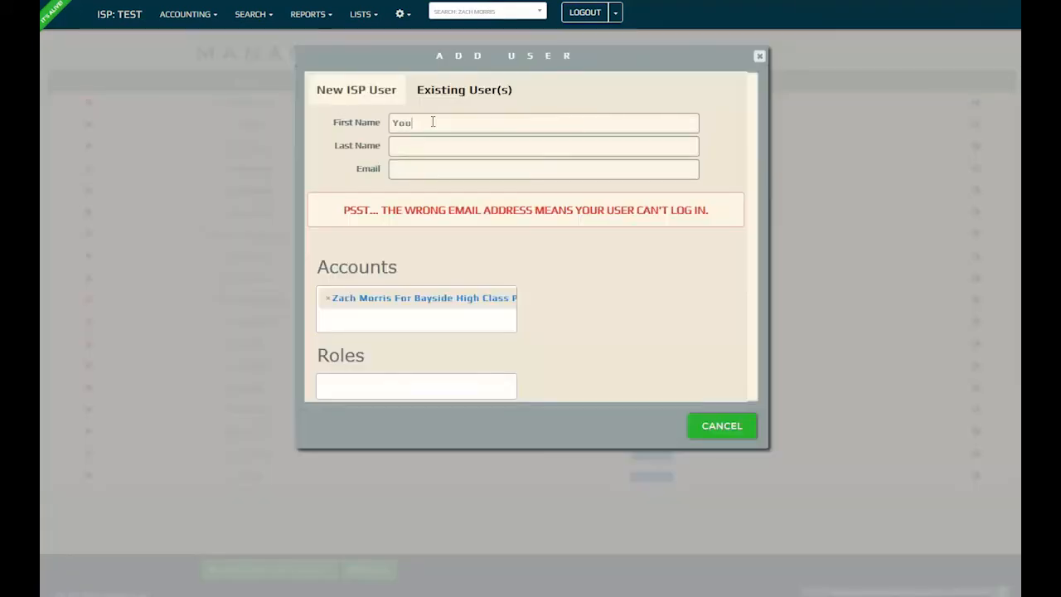
pyautogui.write('r Name Here')
pyautogui.press('Tab')
pyautogui.write('Your Last ')
pyautogui.write('Name Here')
pyautogui.write('Your@e')
pyautogui.write('mail.com')
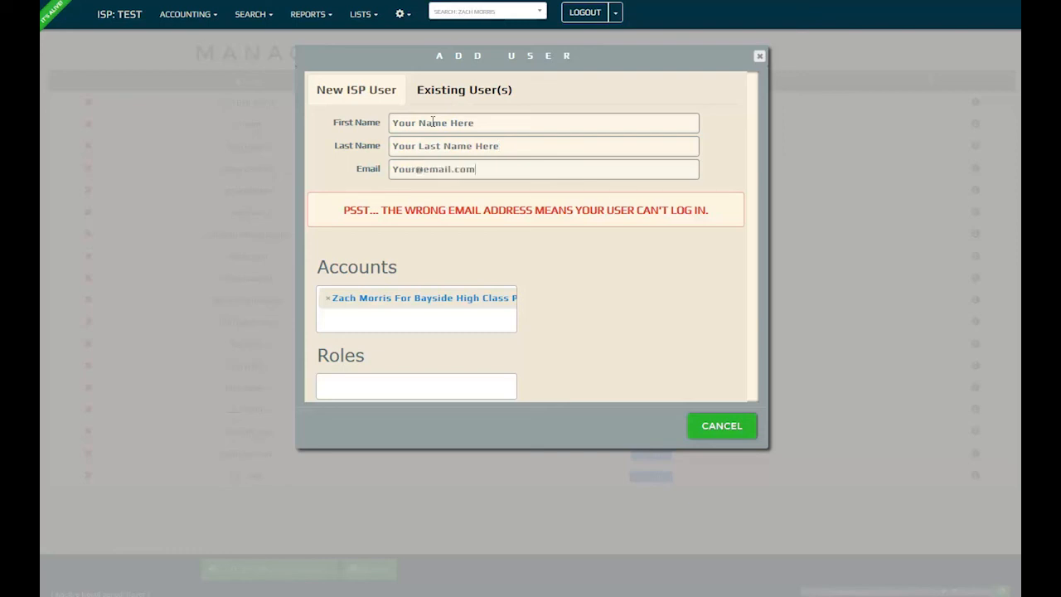
# - Grant the new user the IsDb account through the account search
pyautogui.click(427, 325)
pyautogui.write('zach')
pyautogui.press('BackSpace')
pyautogui.press('BackSpace')
pyautogui.press('BackSpace')
pyautogui.press('BackSpace')
pyautogui.write('is')
pyautogui.press('Down')
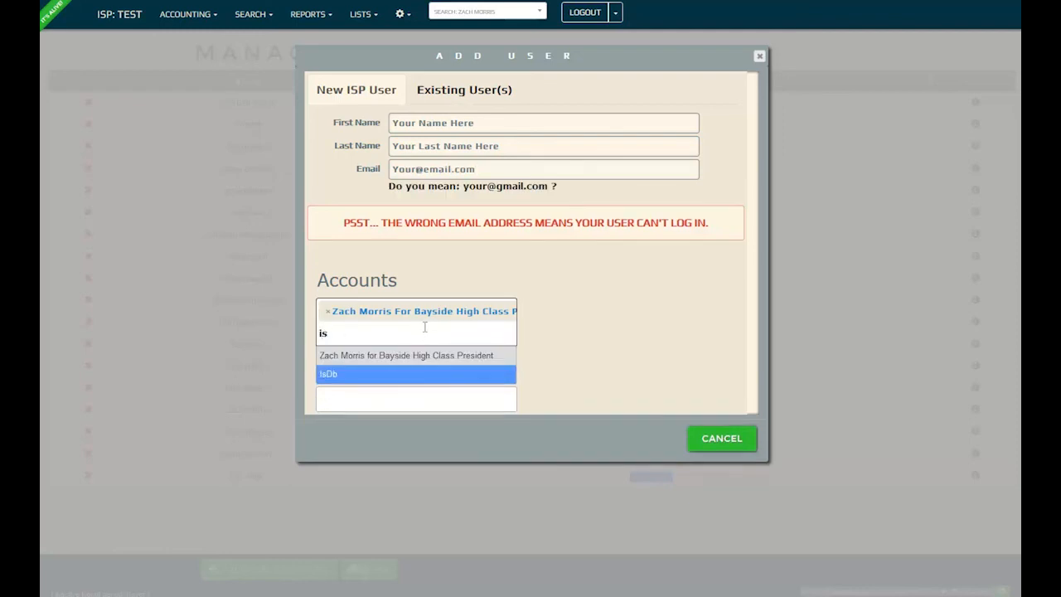
pyautogui.press('Return')
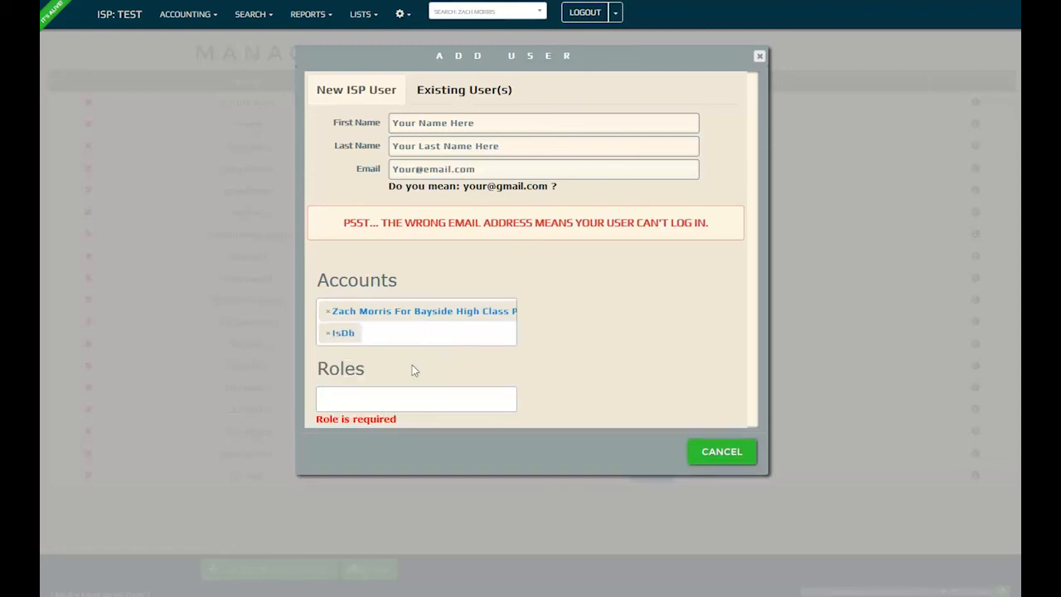
# - Assign roles User Admin, Treasurer, Volunteer Manager, Fundraiser, Candidate and Super User
pyautogui.click(408, 398)
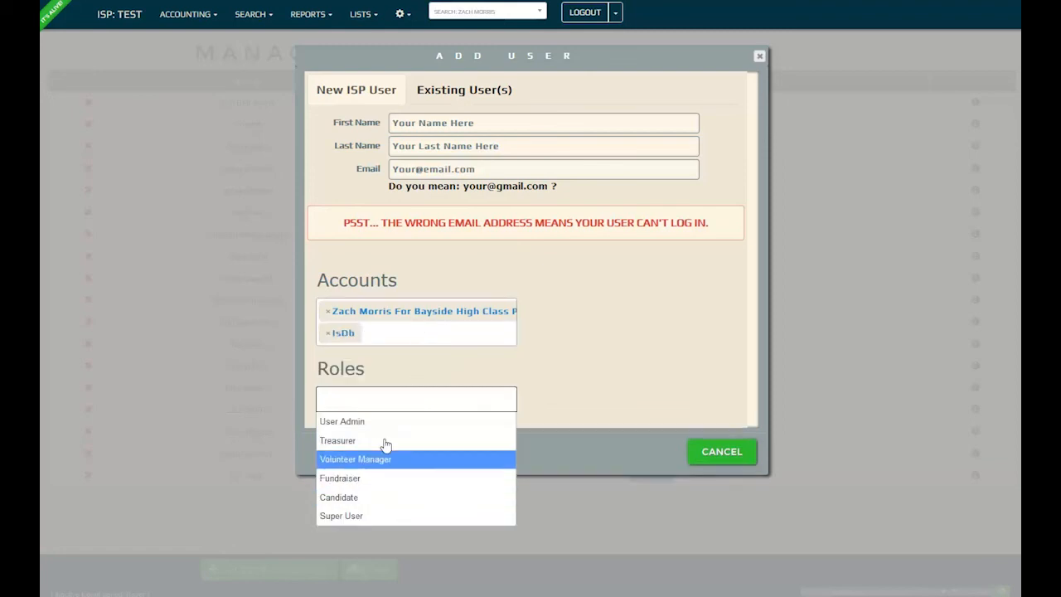
pyautogui.press('Up')
pyautogui.press('Up')
pyautogui.press('Return')
pyautogui.click(452, 403)
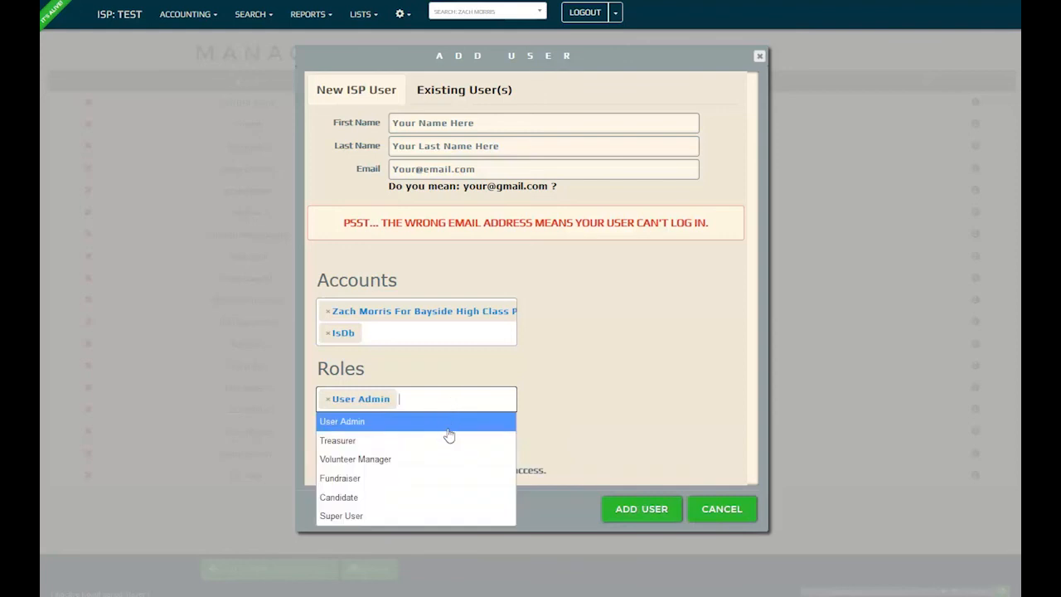
pyautogui.click(446, 441)
pyautogui.click(494, 400)
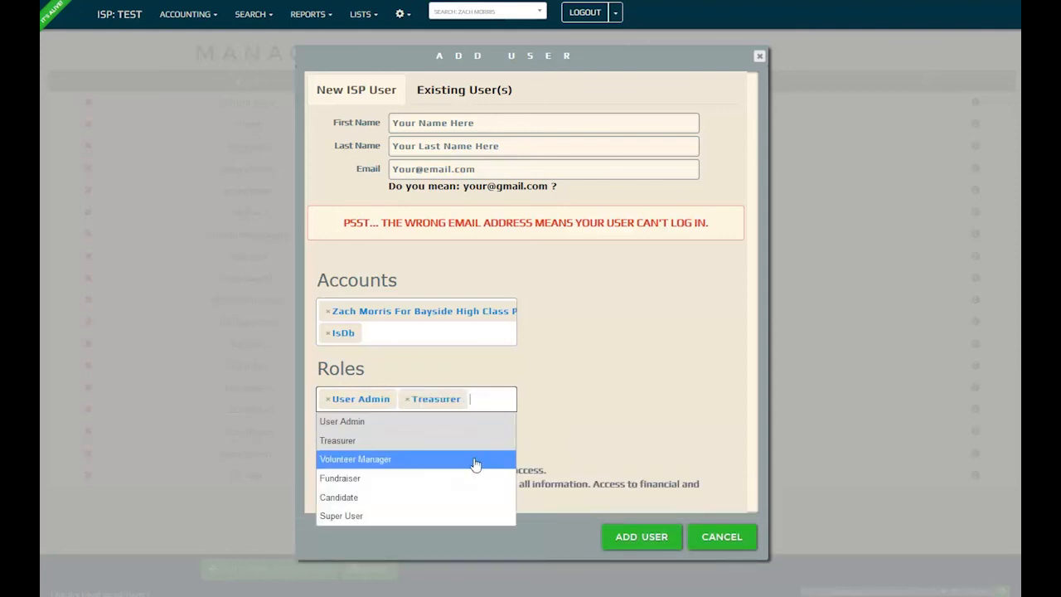
pyautogui.click(476, 463)
pyautogui.click(504, 407)
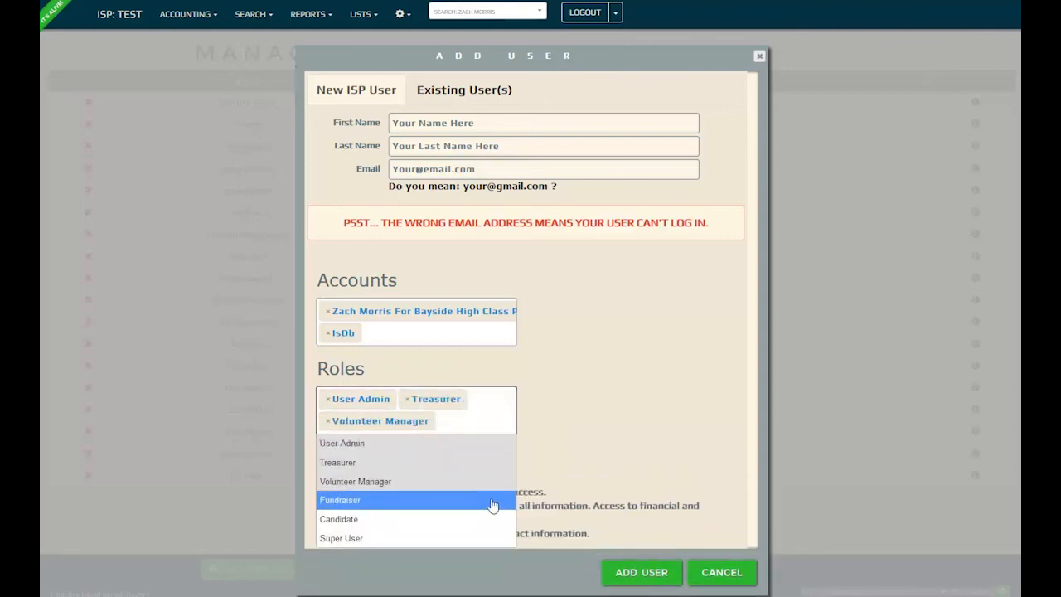
pyautogui.click(492, 505)
pyautogui.click(501, 432)
pyautogui.click(465, 541)
pyautogui.click(490, 447)
pyautogui.write('sup')
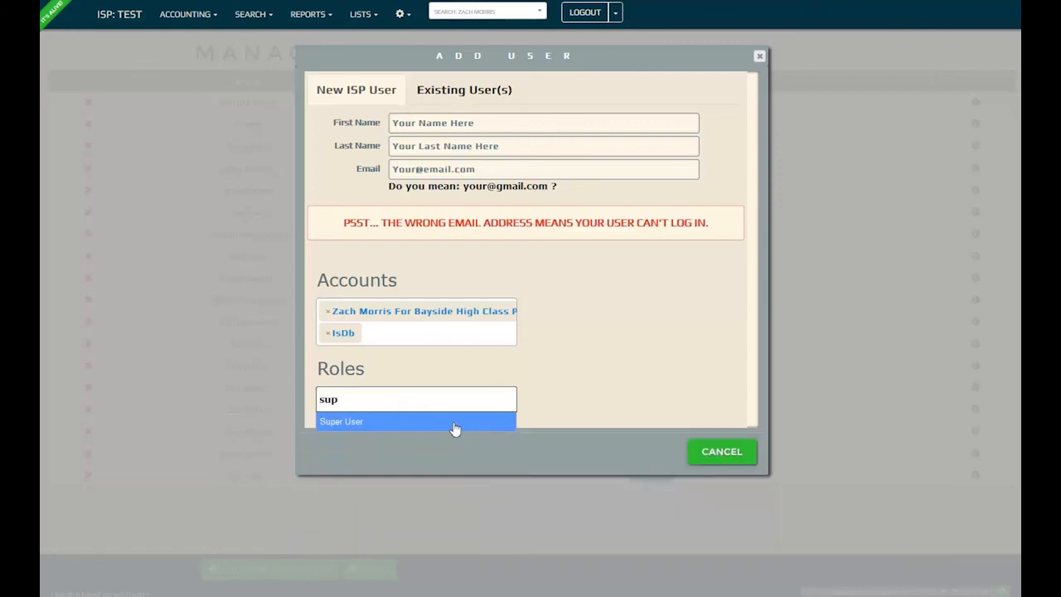
pyautogui.click(457, 426)
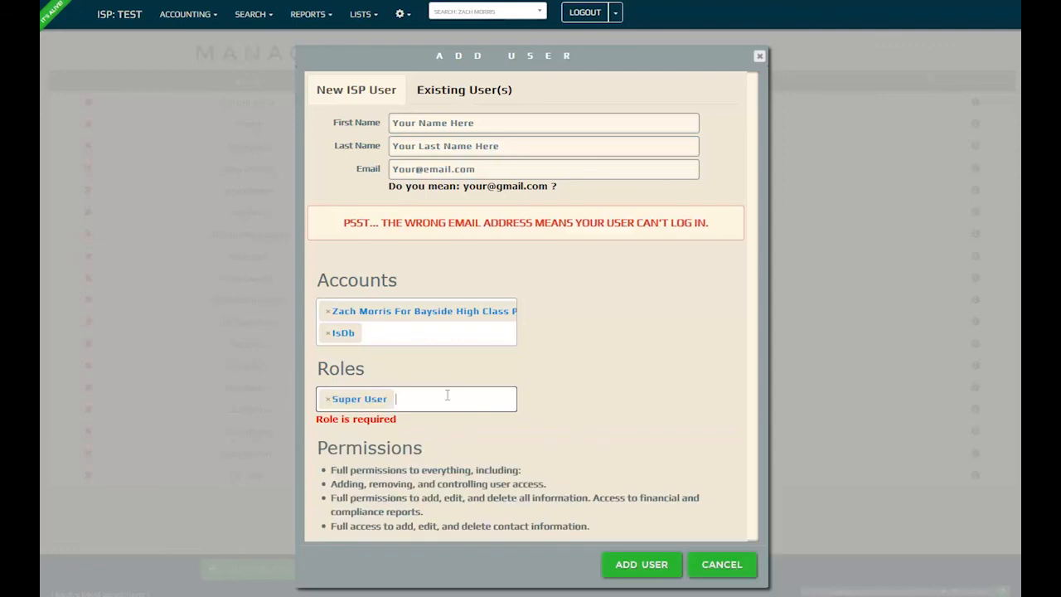
pyautogui.click(410, 470)
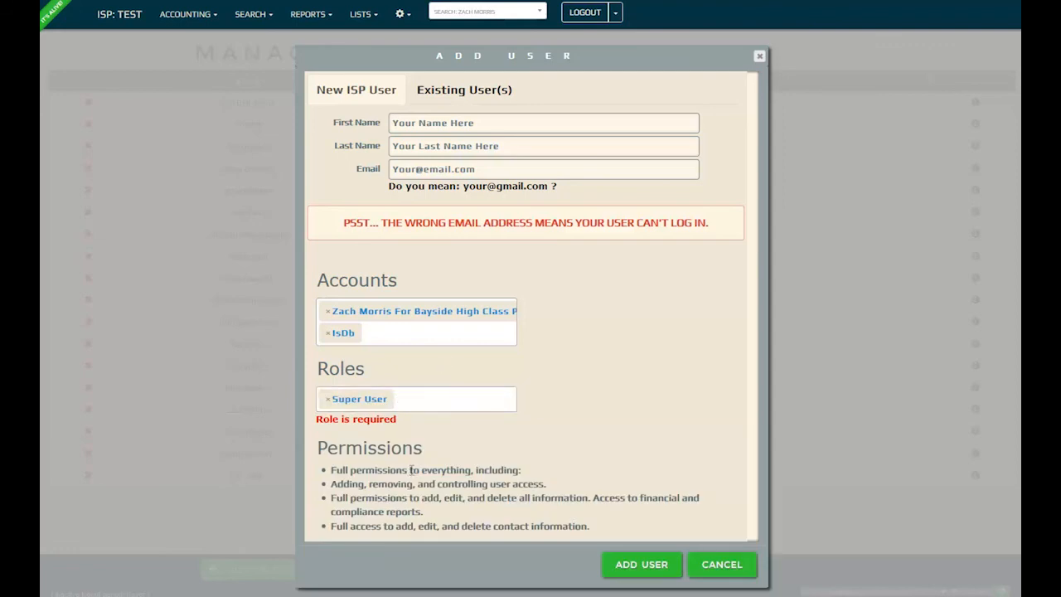
# - Switch to Existing User(s), pick a matching user, and review the accounts and roles
pyautogui.click(490, 104)
pyautogui.click(480, 122)
pyautogui.write('mit')
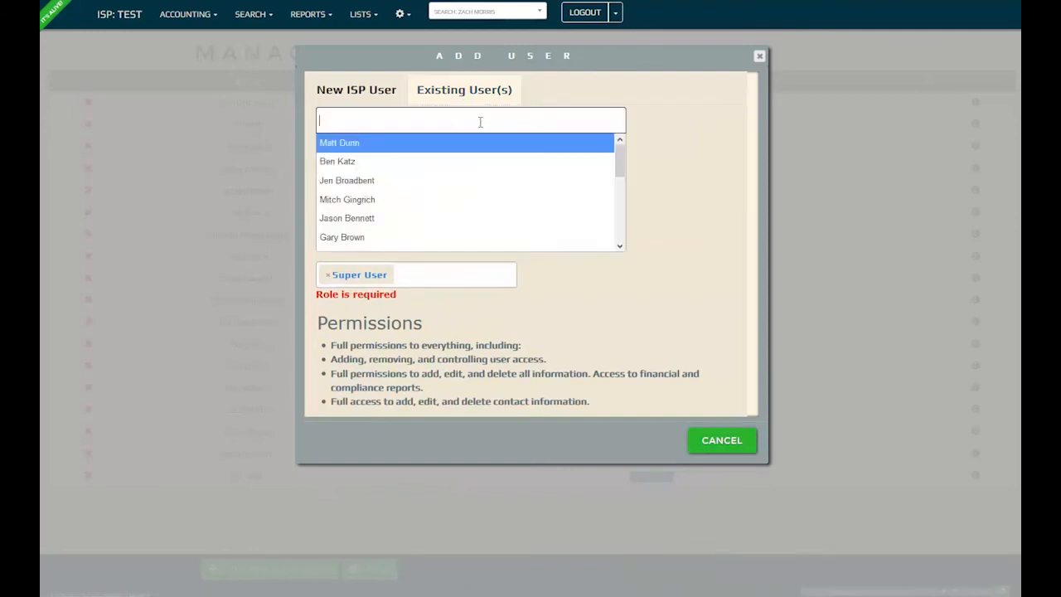
pyautogui.click(474, 144)
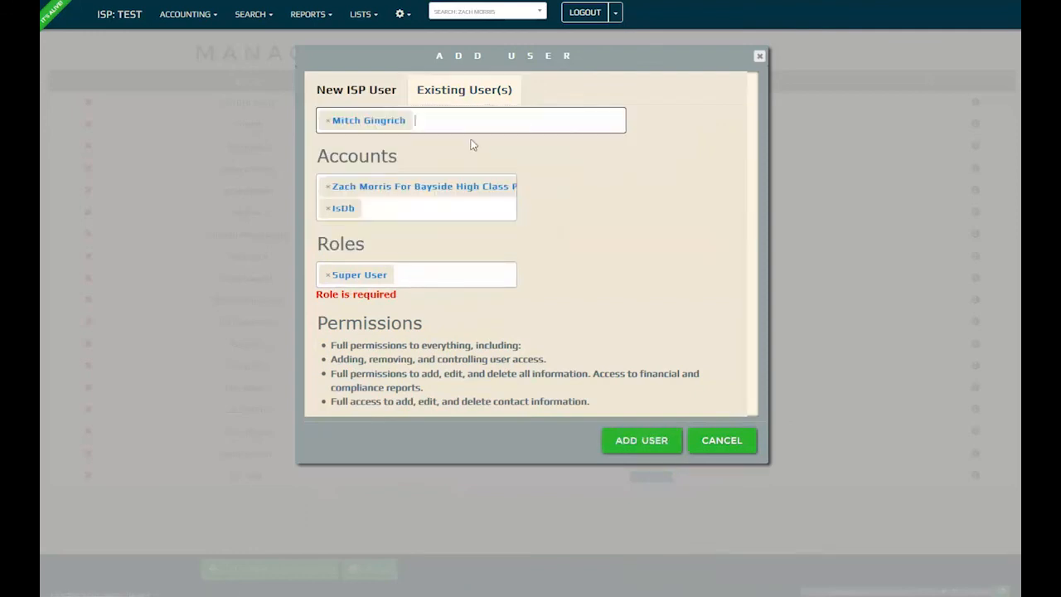
pyautogui.click(386, 207)
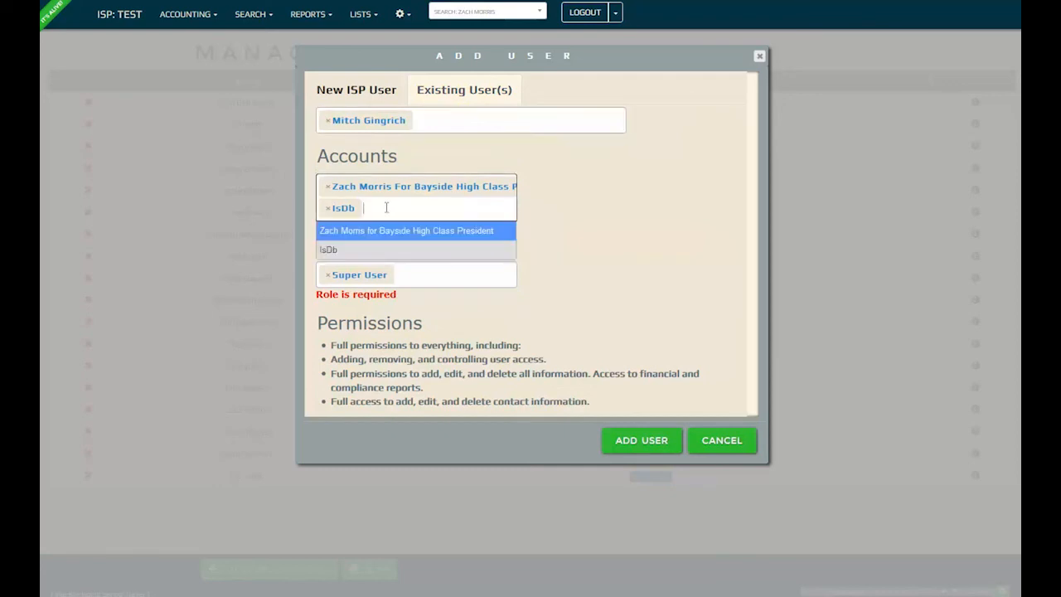
pyautogui.click(429, 274)
pyautogui.click(430, 275)
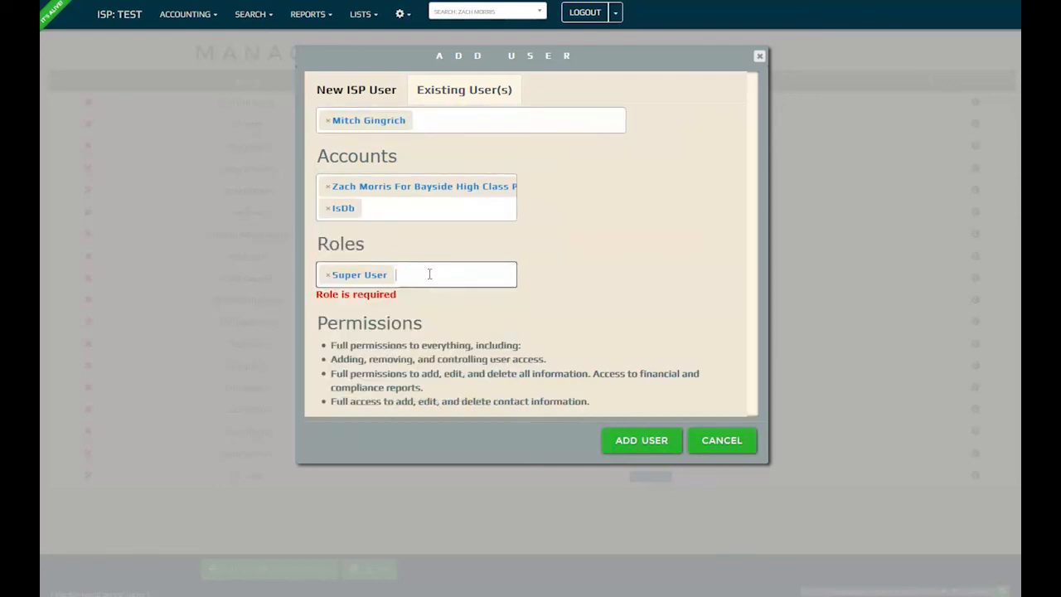